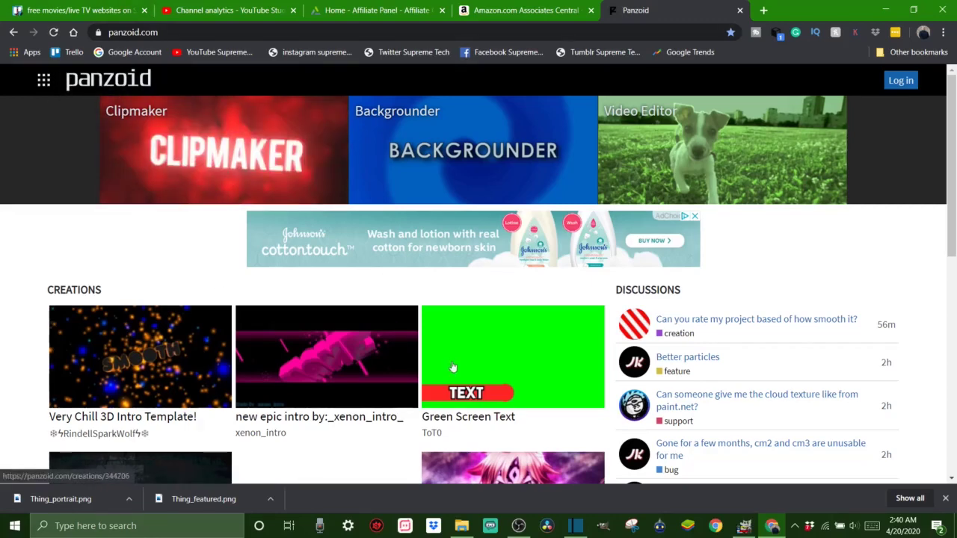
Look through the featured creations and discussions on the Panzoid home page
scroll(547, 354, down, 1)
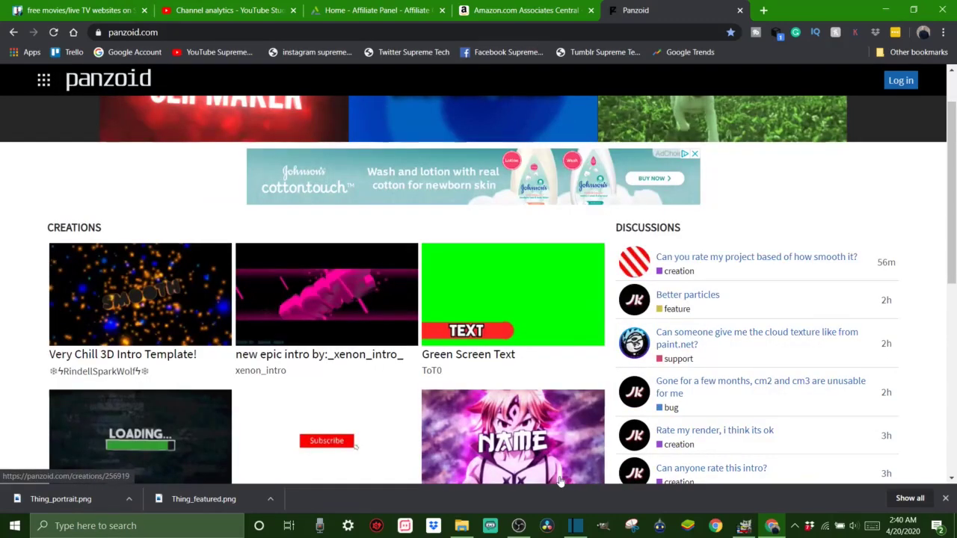
scroll(309, 272, up, 1)
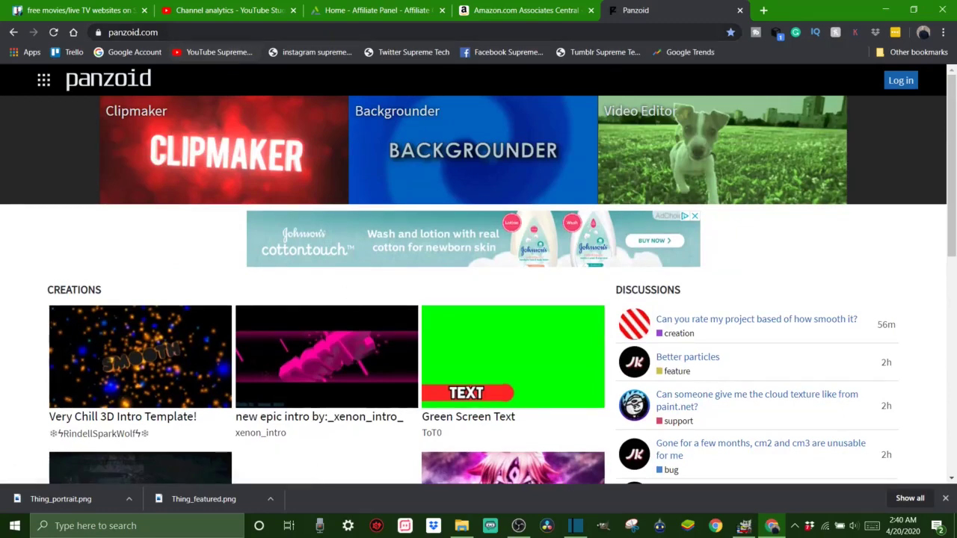
click(165, 31)
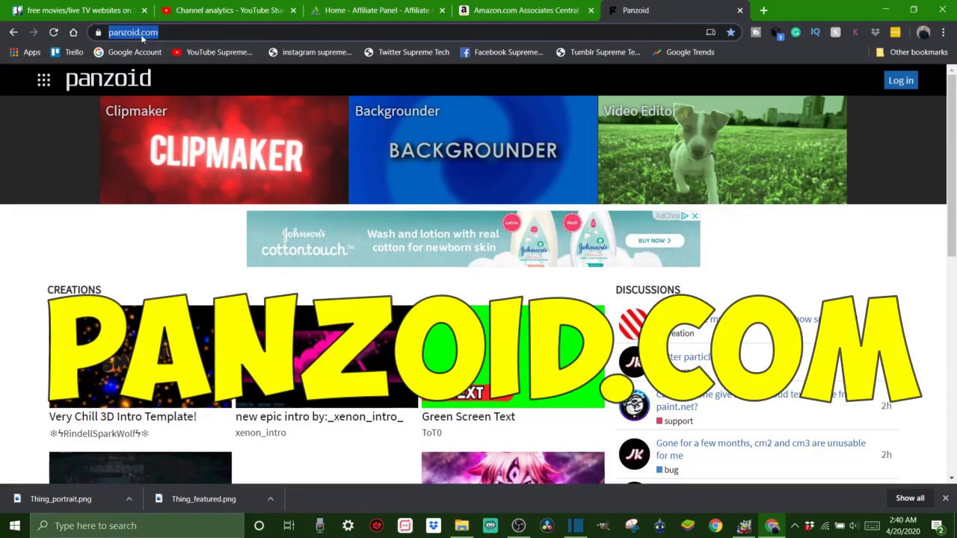
scroll(674, 364, down, 2)
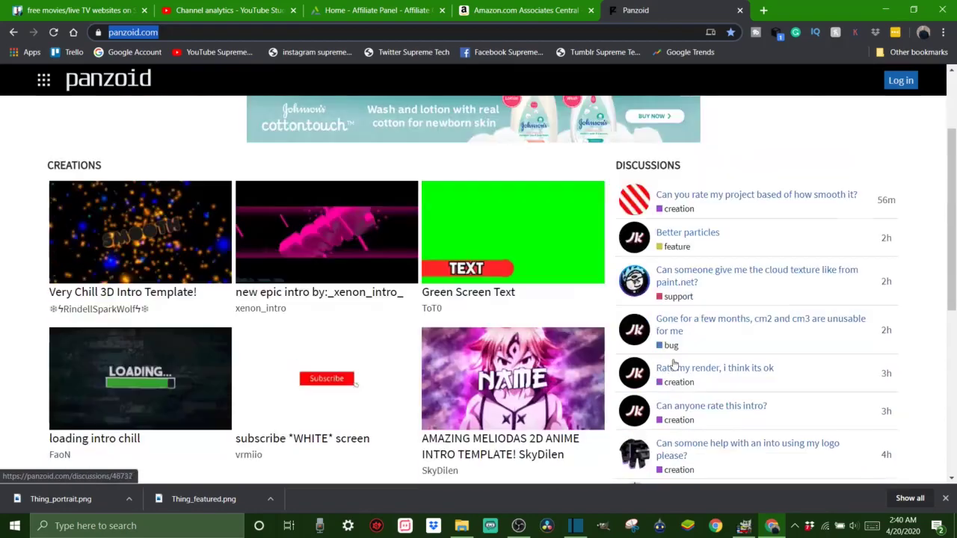
scroll(671, 364, down, 1)
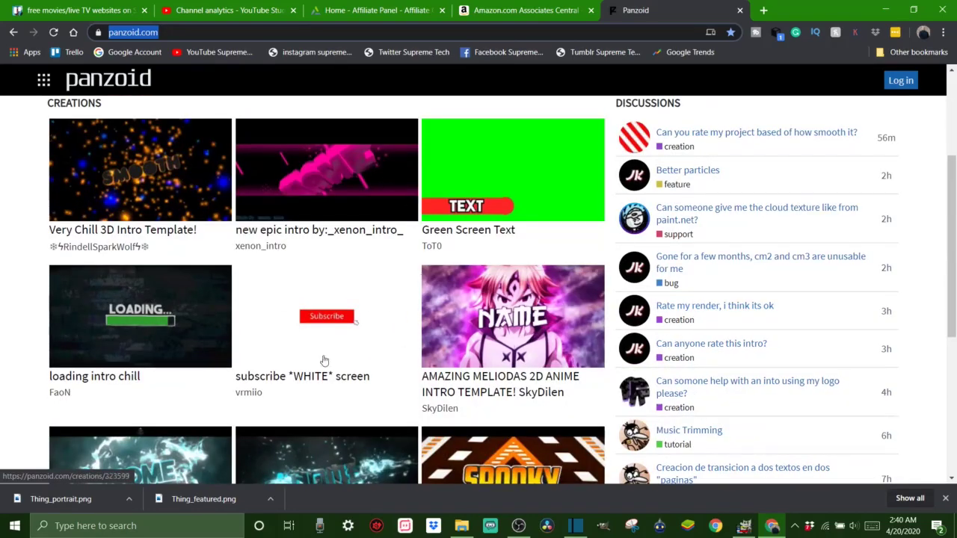
scroll(452, 348, down, 3)
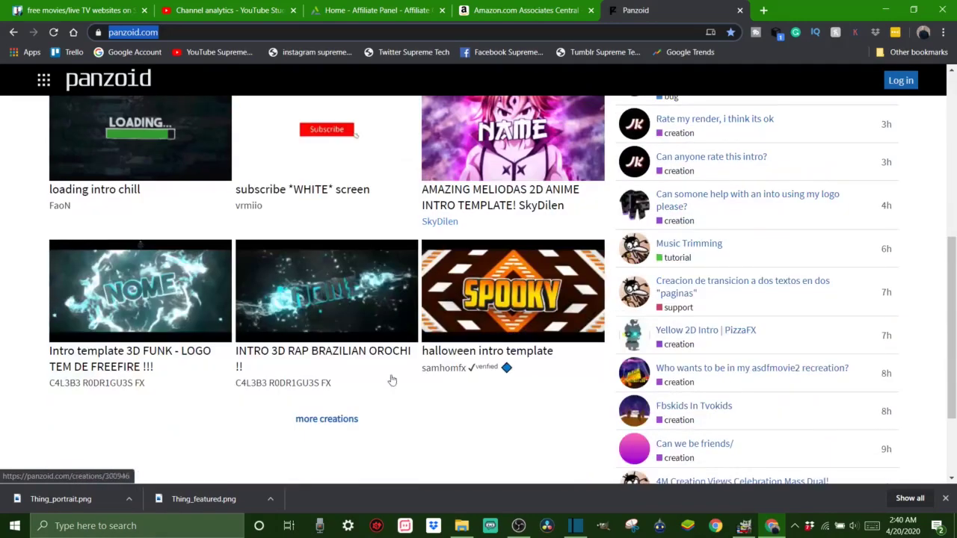
scroll(491, 301, down, 2)
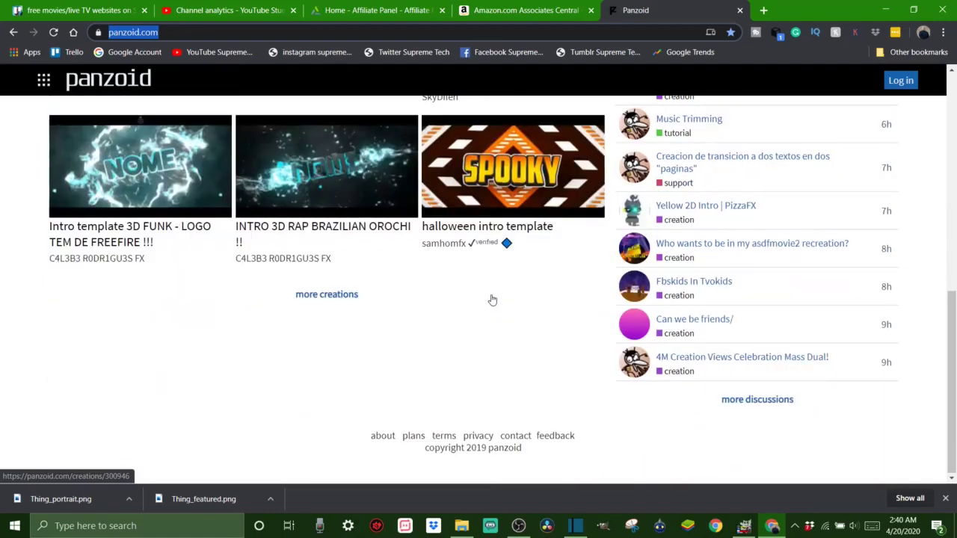
scroll(492, 299, up, 5)
scroll(492, 299, up, 3)
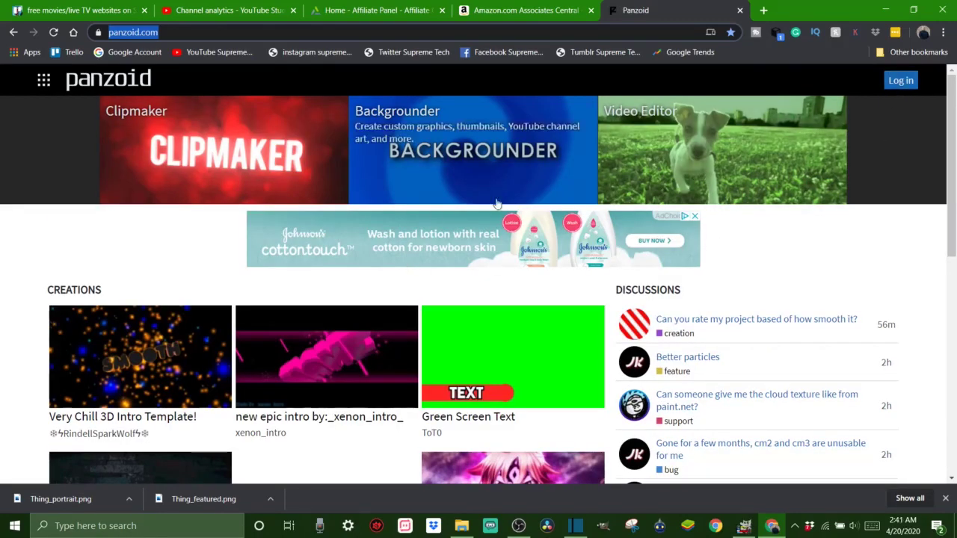
scroll(527, 288, down, 1)
scroll(527, 288, down, 3)
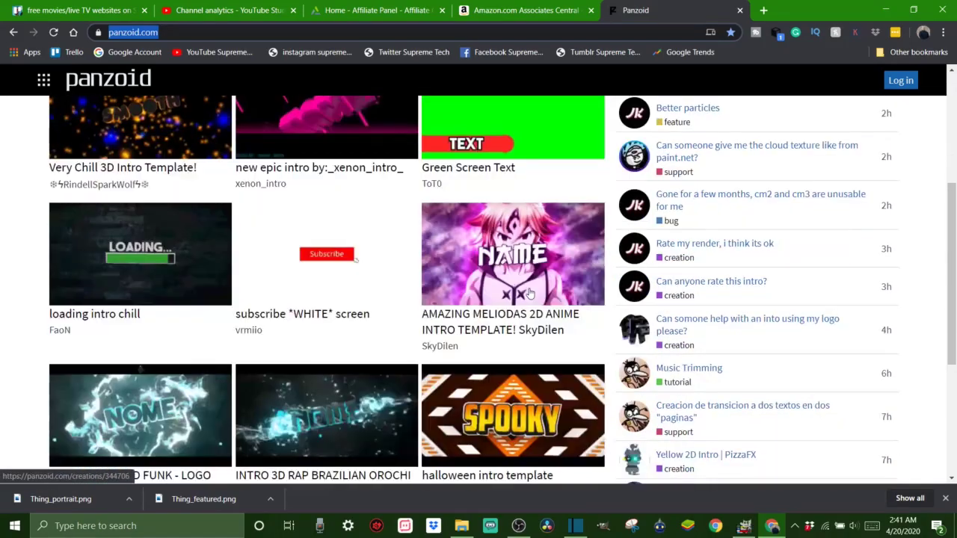
scroll(528, 294, down, 4)
scroll(529, 293, up, 2)
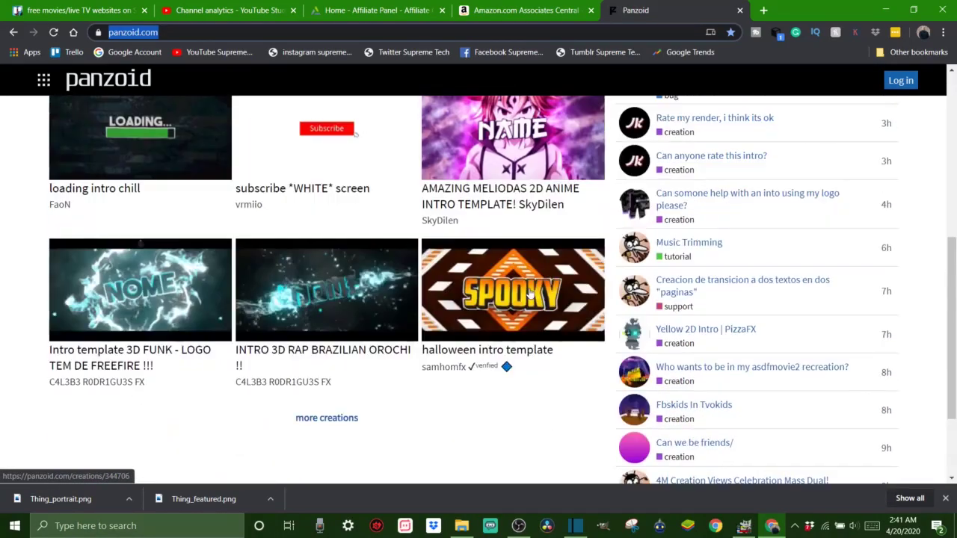
scroll(529, 293, down, 2)
scroll(529, 293, up, 2)
scroll(529, 293, down, 2)
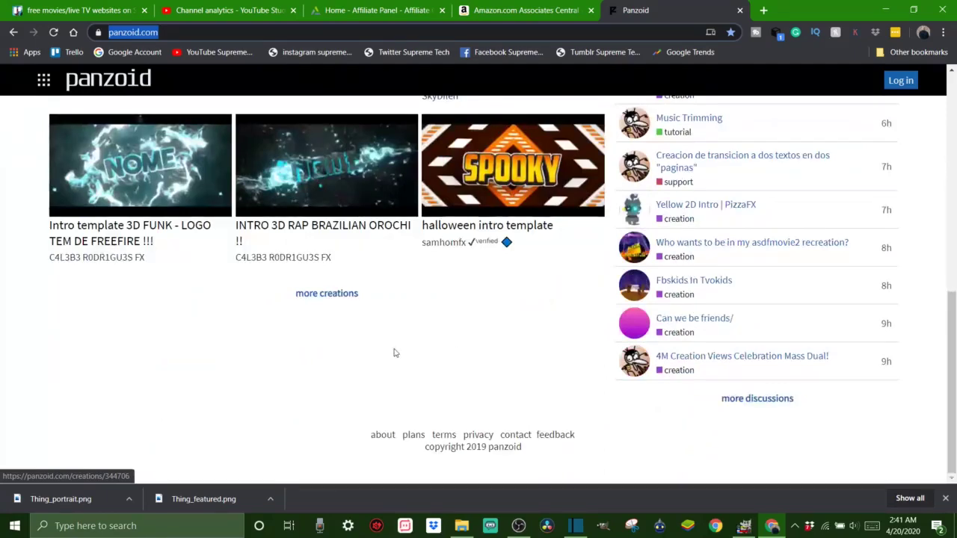
Open the full creations gallery and browse its trending intro, outro, banner and green screen templates
click(334, 296)
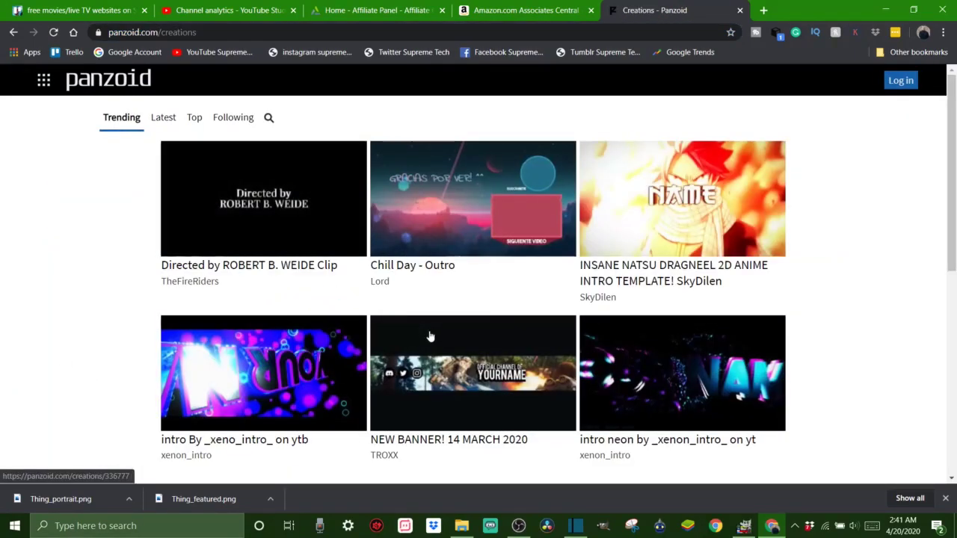
scroll(644, 256, down, 1)
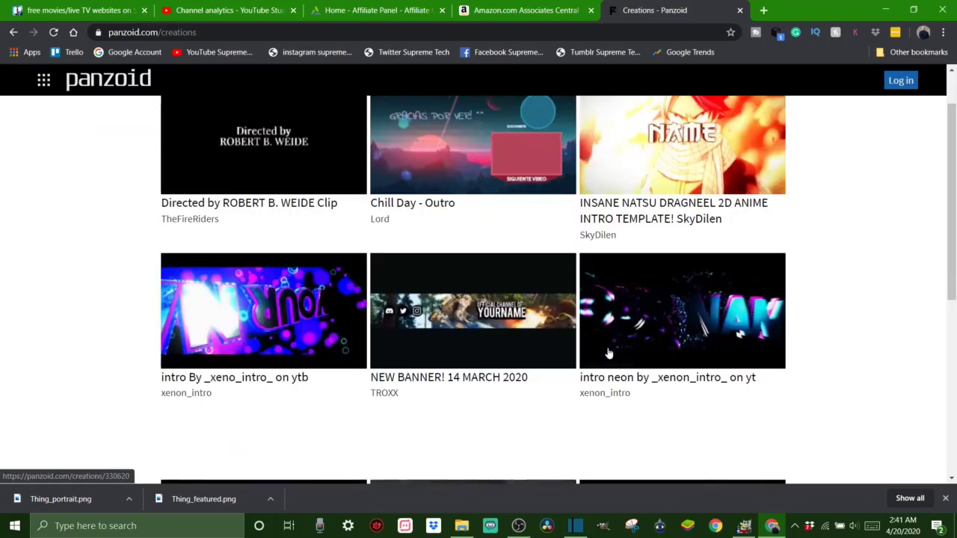
scroll(609, 352, up, 1)
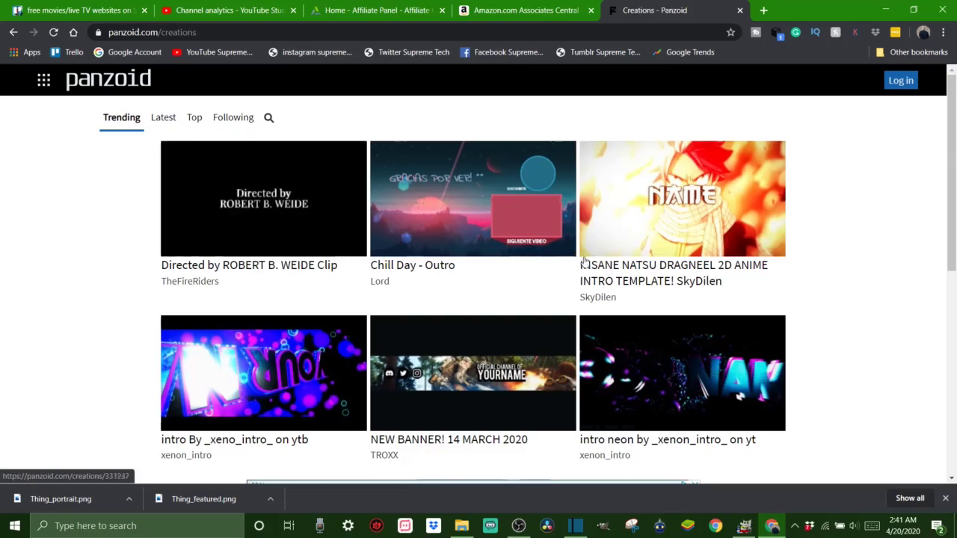
scroll(582, 265, down, 3)
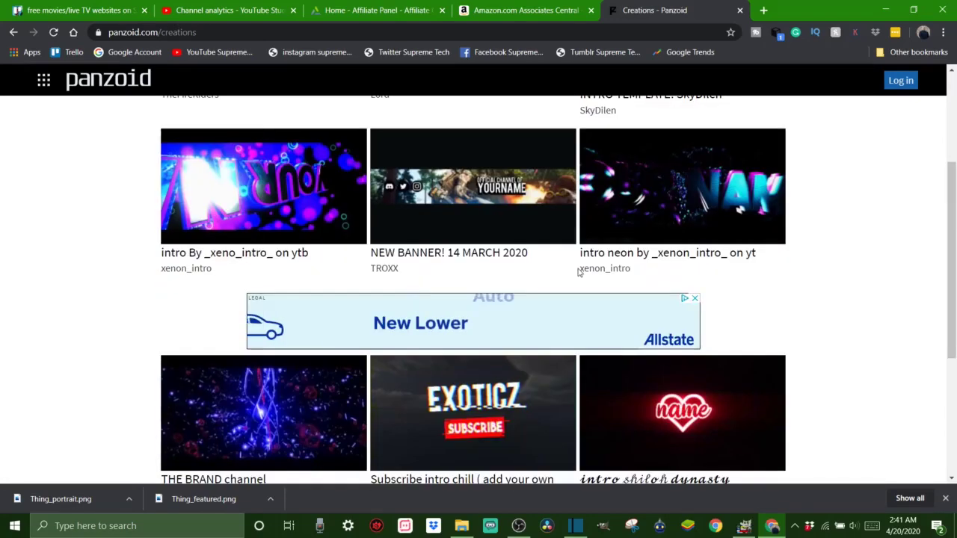
scroll(741, 275, down, 1)
scroll(745, 280, up, 1)
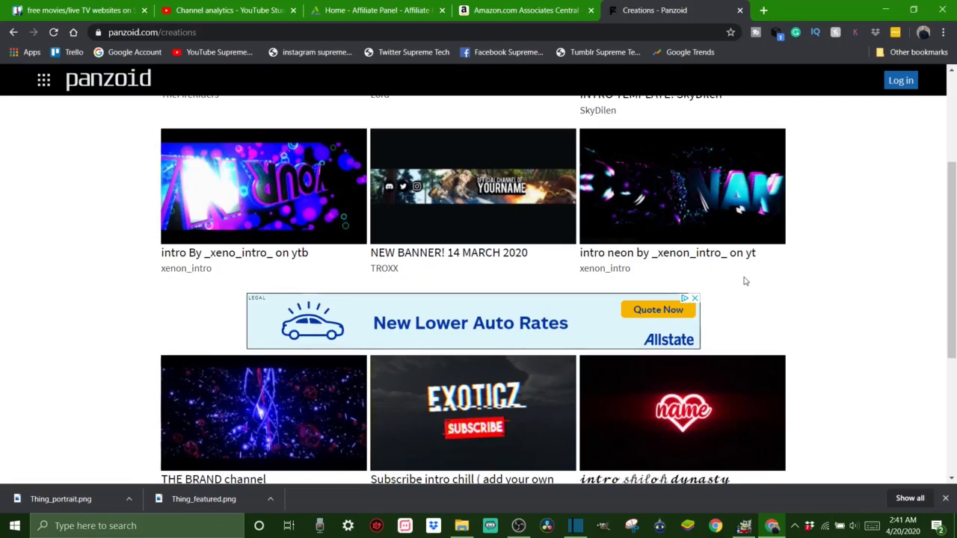
scroll(744, 277, up, 1)
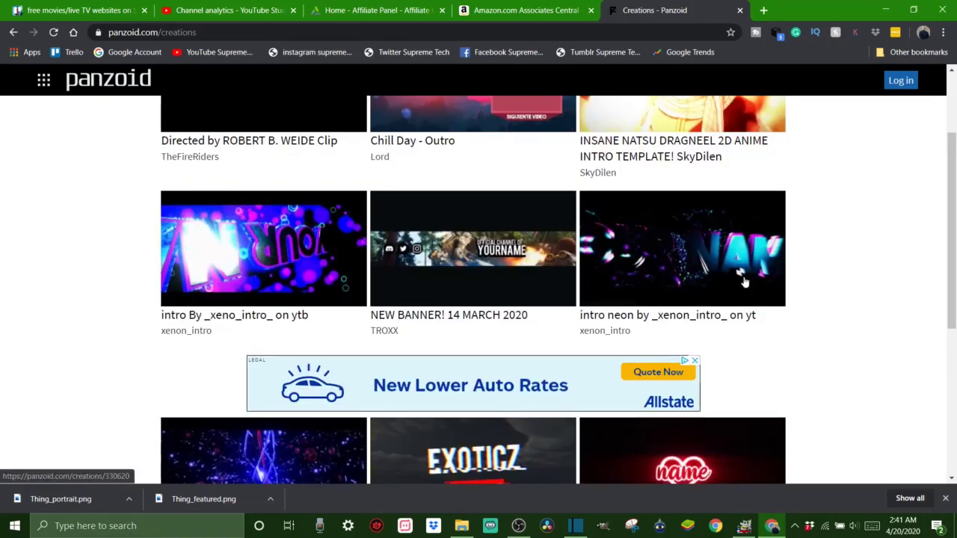
scroll(745, 280, down, 1)
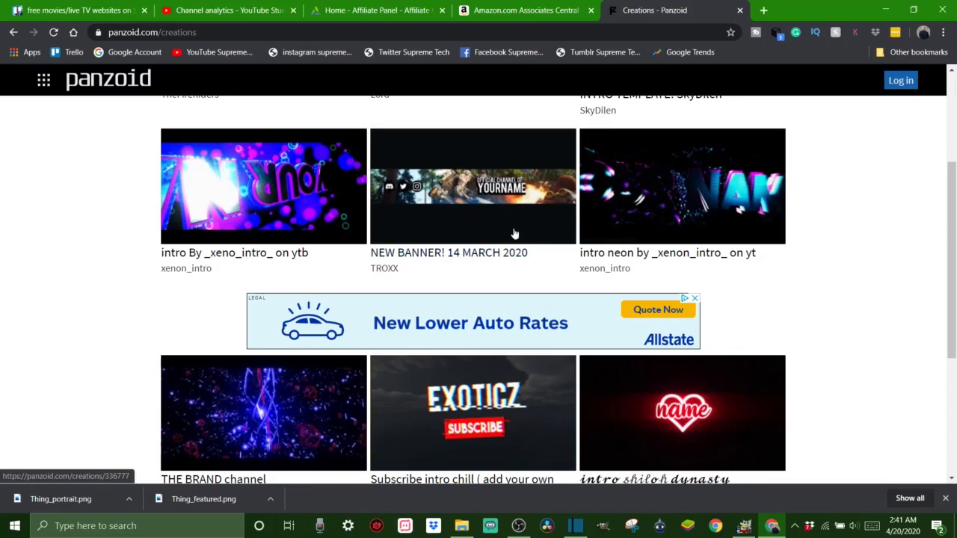
scroll(514, 234, down, 1)
scroll(654, 263, down, 3)
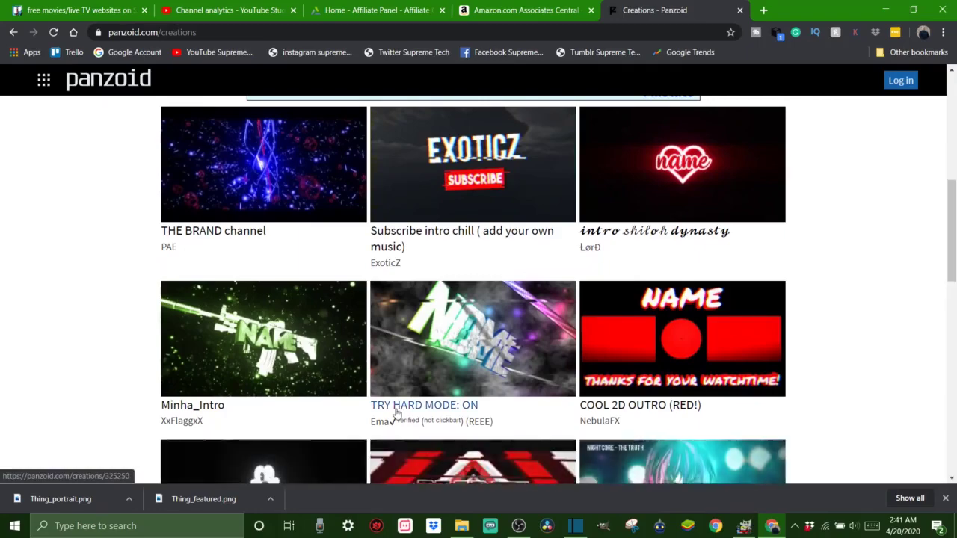
scroll(396, 415, down, 2)
scroll(397, 415, down, 5)
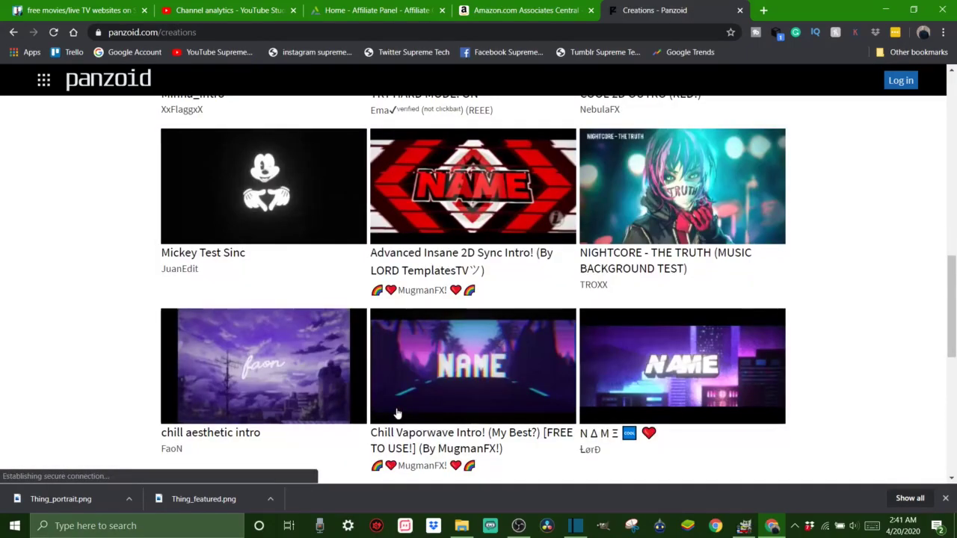
scroll(472, 383, down, 6)
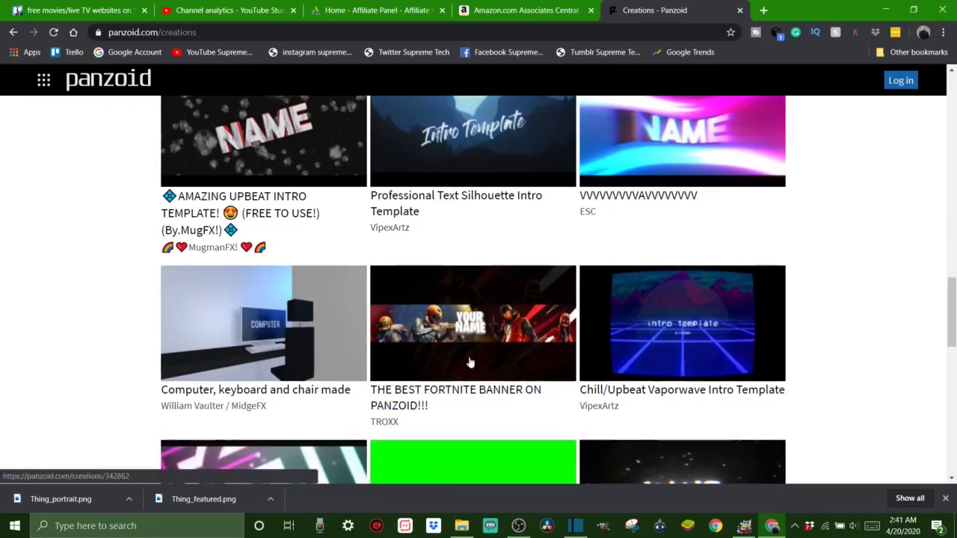
scroll(470, 363, down, 4)
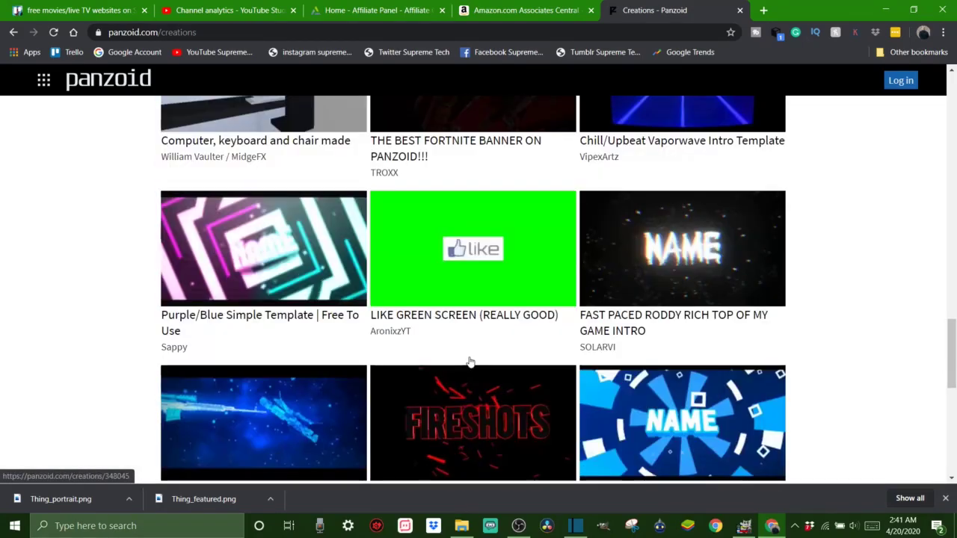
scroll(470, 363, down, 2)
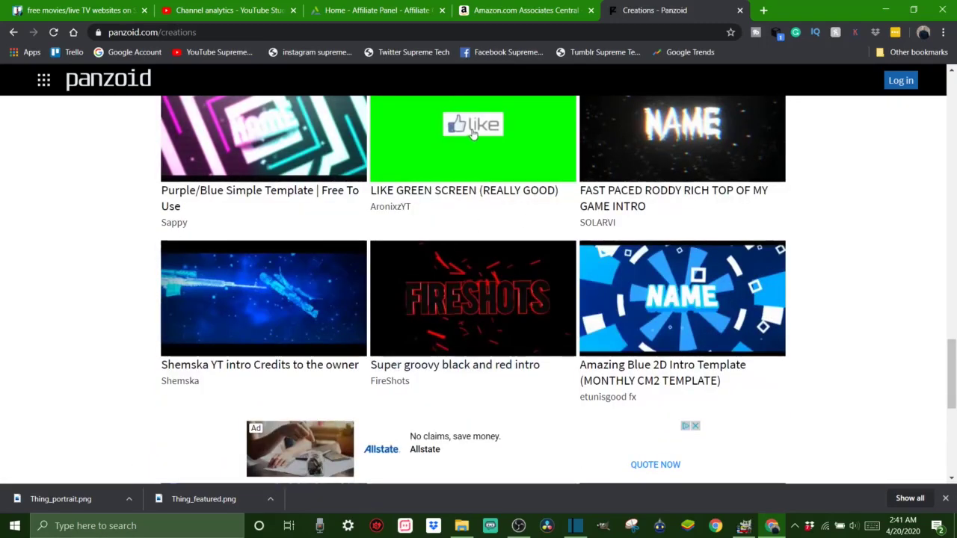
scroll(490, 288, down, 5)
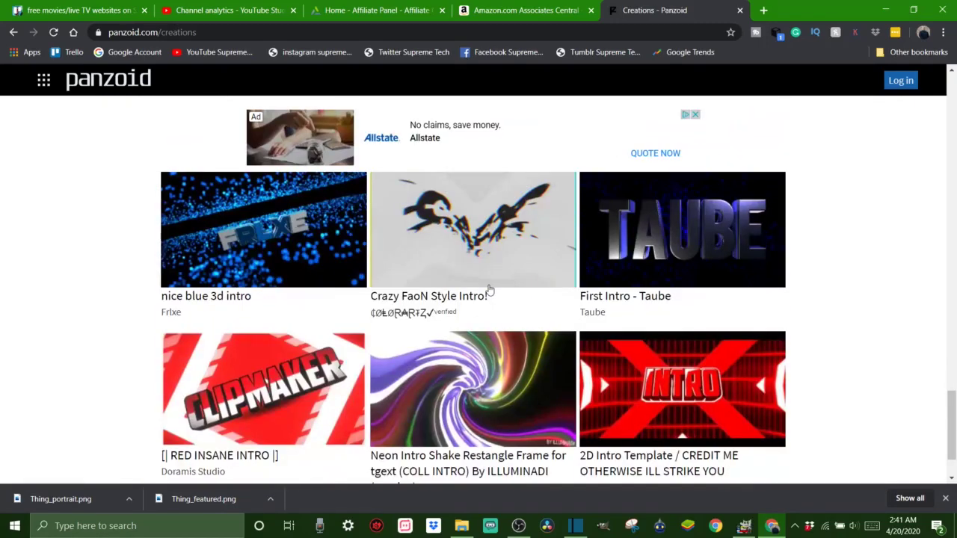
scroll(490, 289, down, 3)
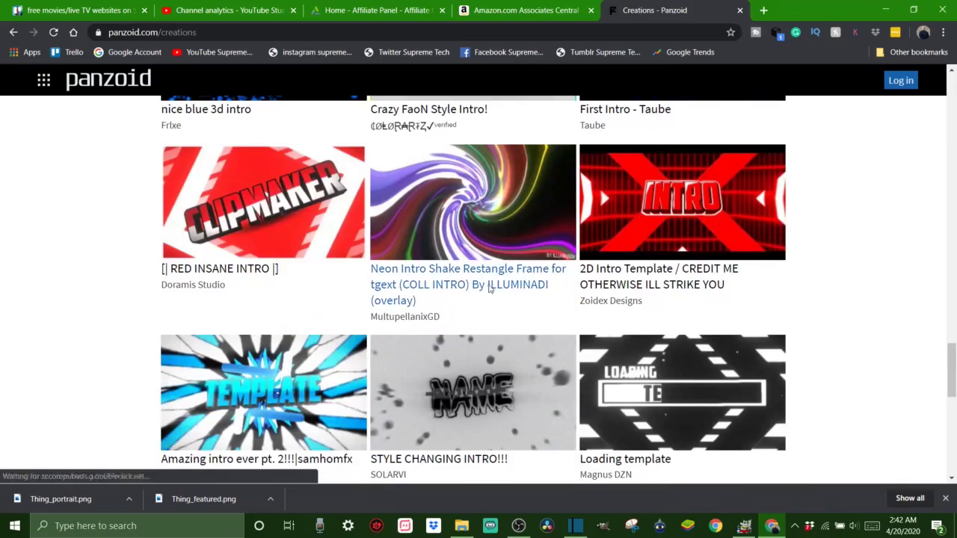
scroll(490, 288, up, 2)
scroll(490, 288, down, 4)
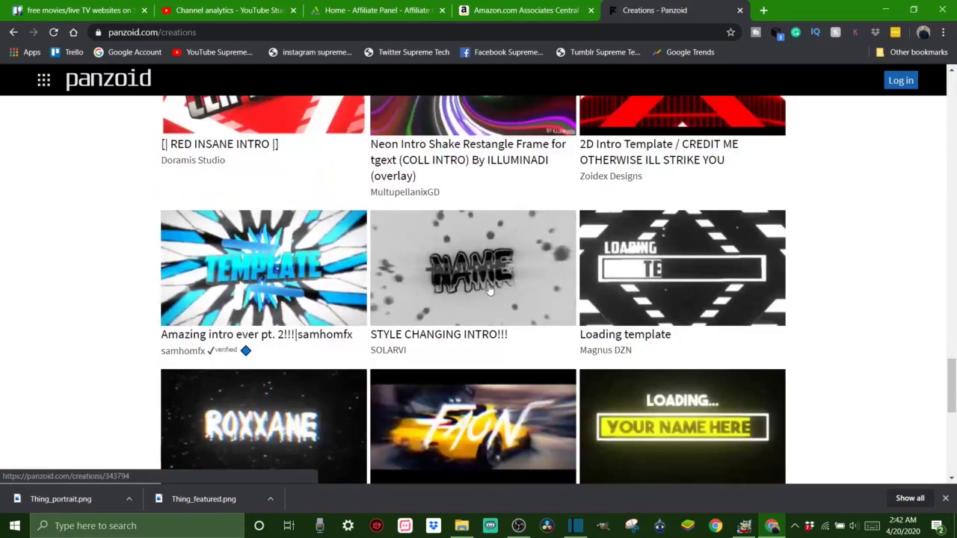
scroll(490, 289, down, 6)
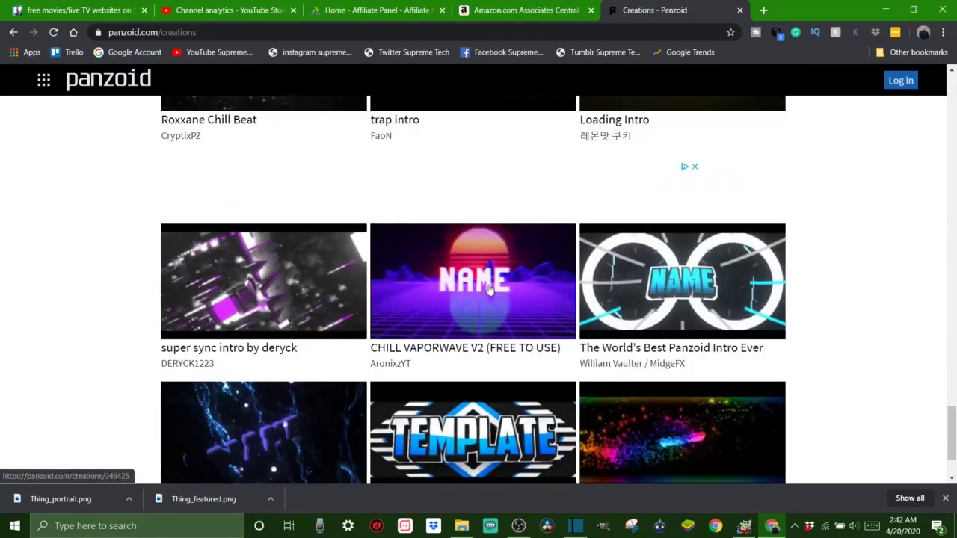
scroll(490, 289, down, 2)
scroll(490, 289, down, 3)
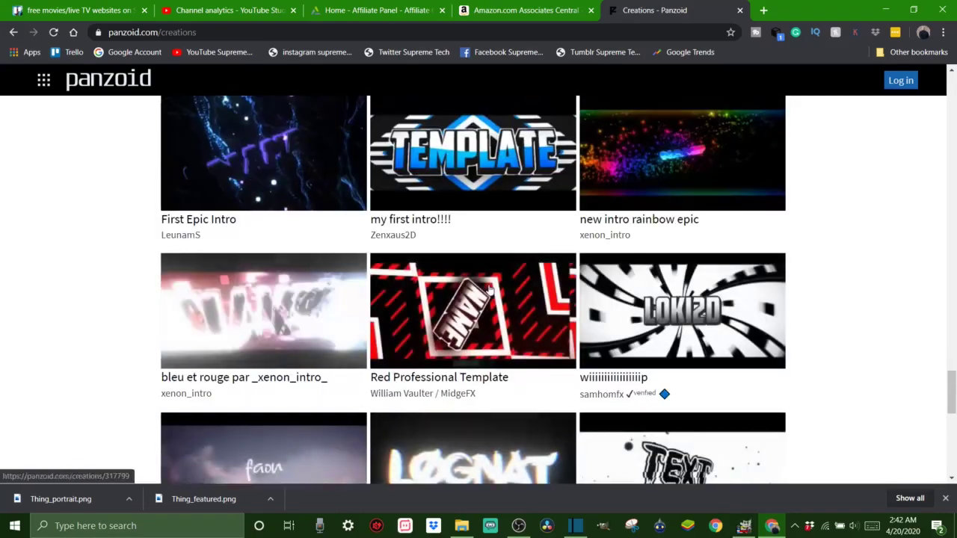
scroll(490, 288, down, 2)
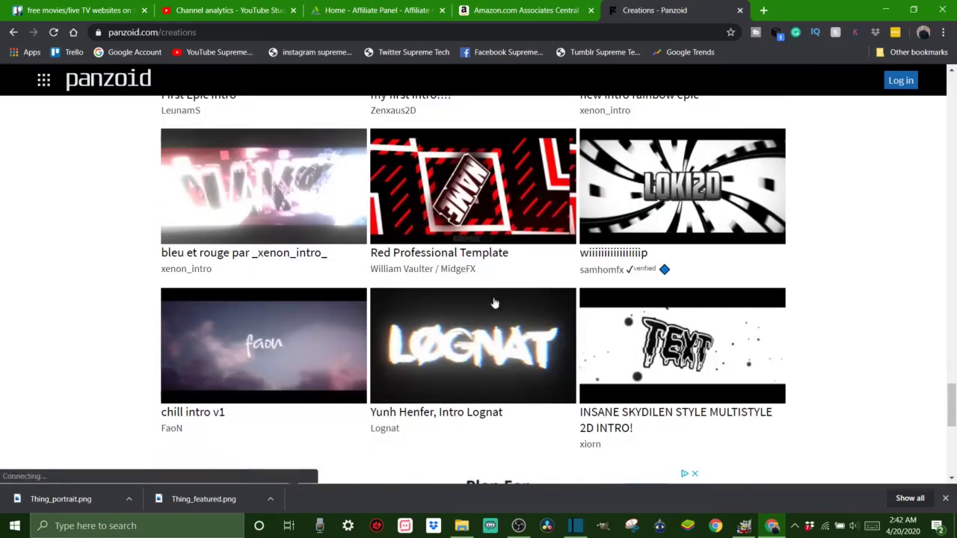
scroll(495, 304, down, 2)
scroll(495, 305, down, 2)
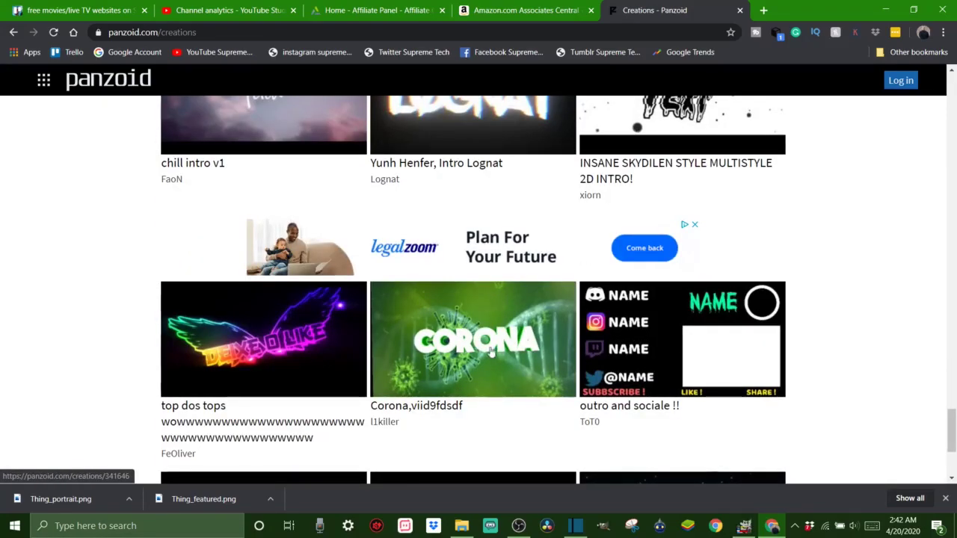
scroll(486, 352, down, 2)
scroll(477, 359, down, 2)
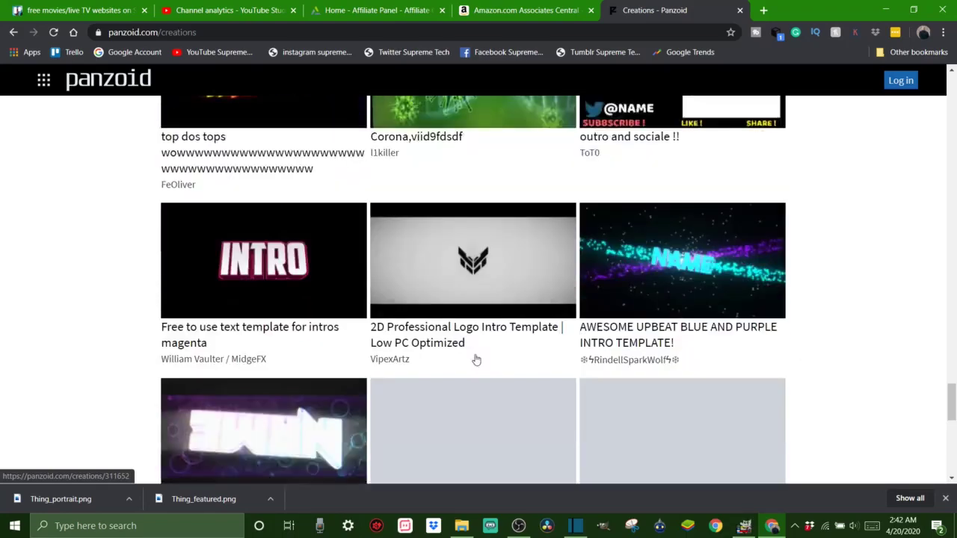
scroll(476, 359, down, 1)
scroll(580, 307, up, 9)
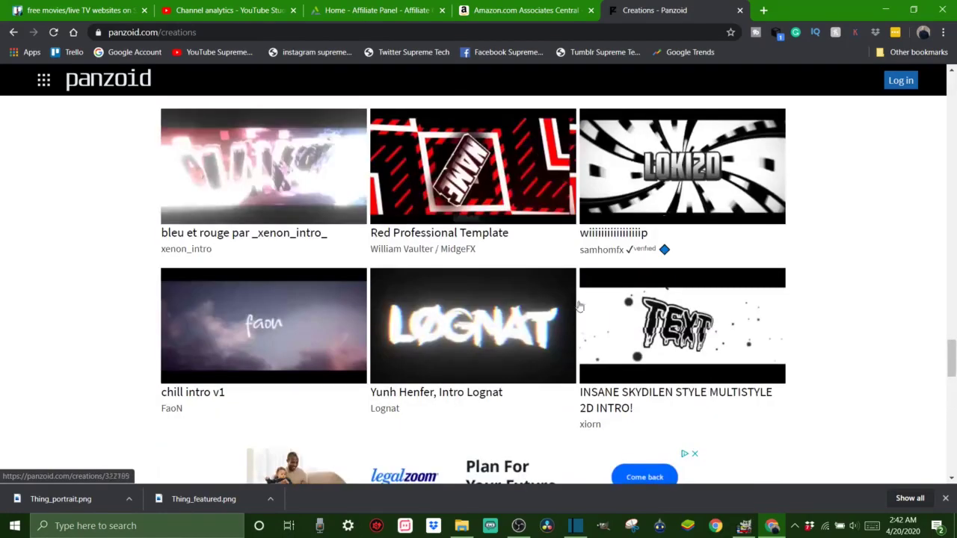
scroll(480, 401, down, 9)
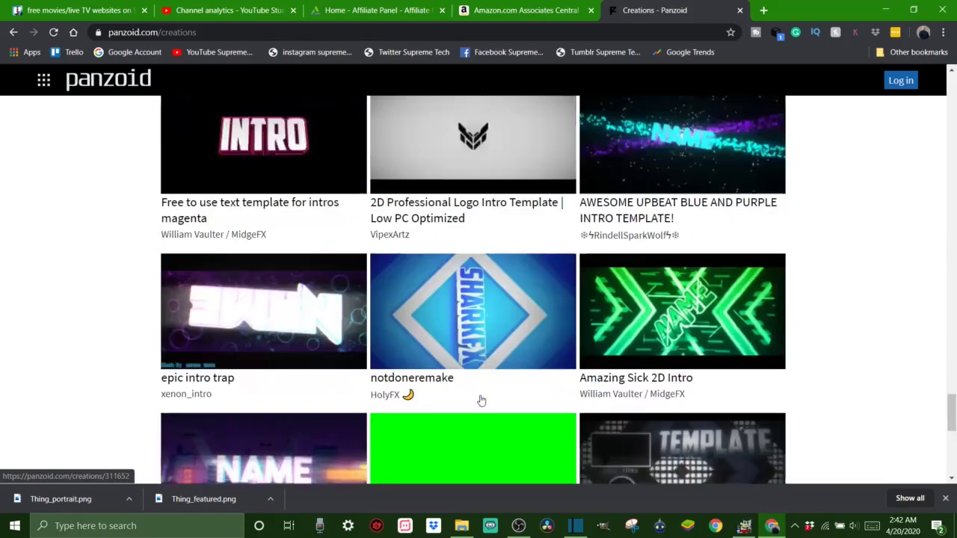
scroll(482, 400, down, 4)
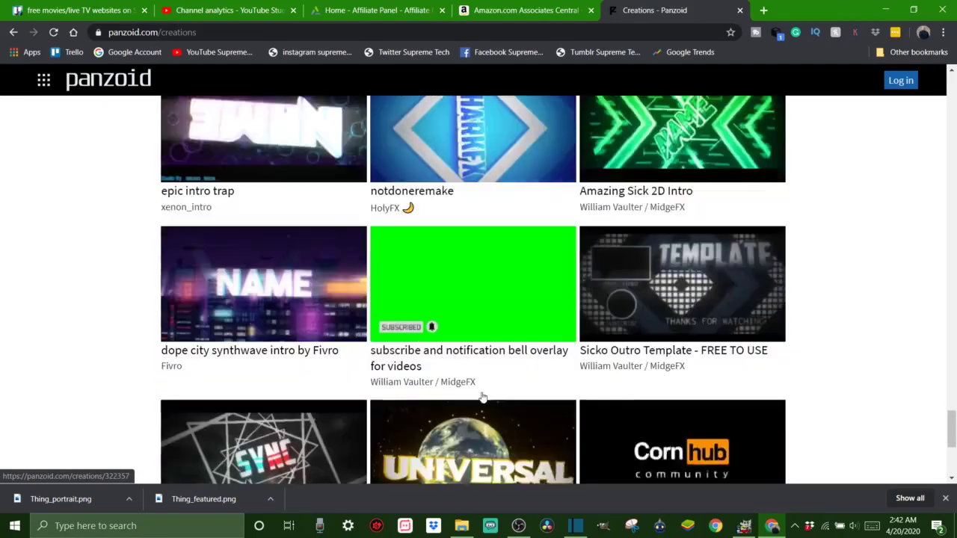
scroll(482, 398, down, 1)
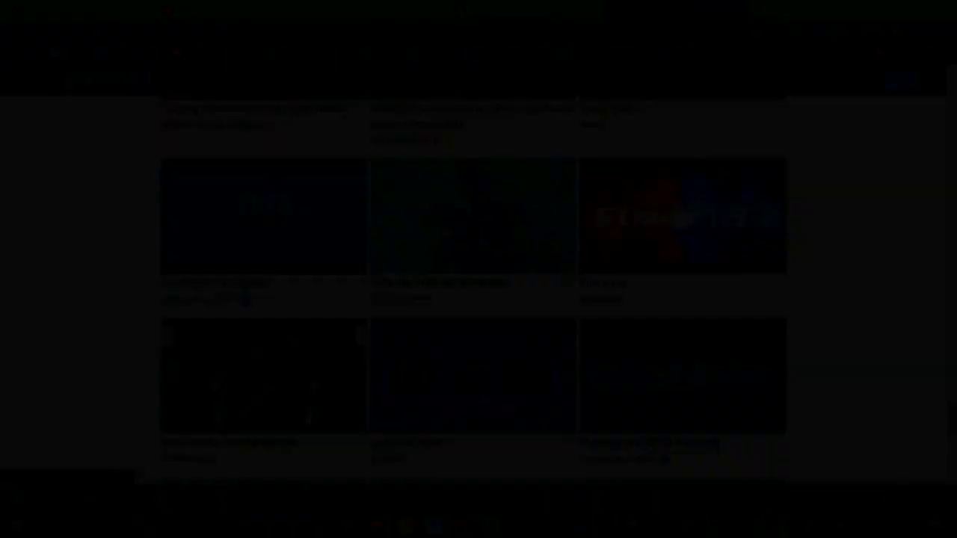
Open the Minecraft intro template from the creations gallery in Clipmaker
scroll(516, 284, up, 2)
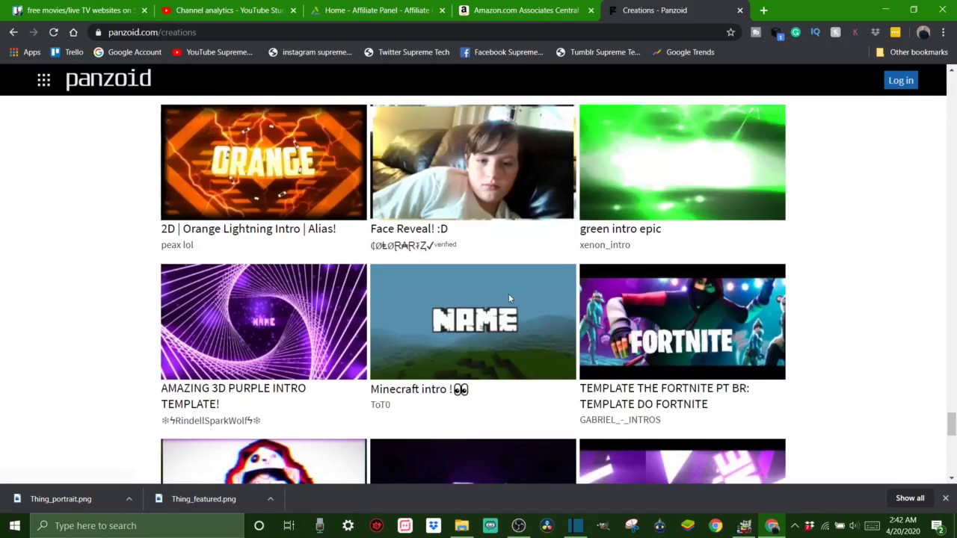
click(487, 330)
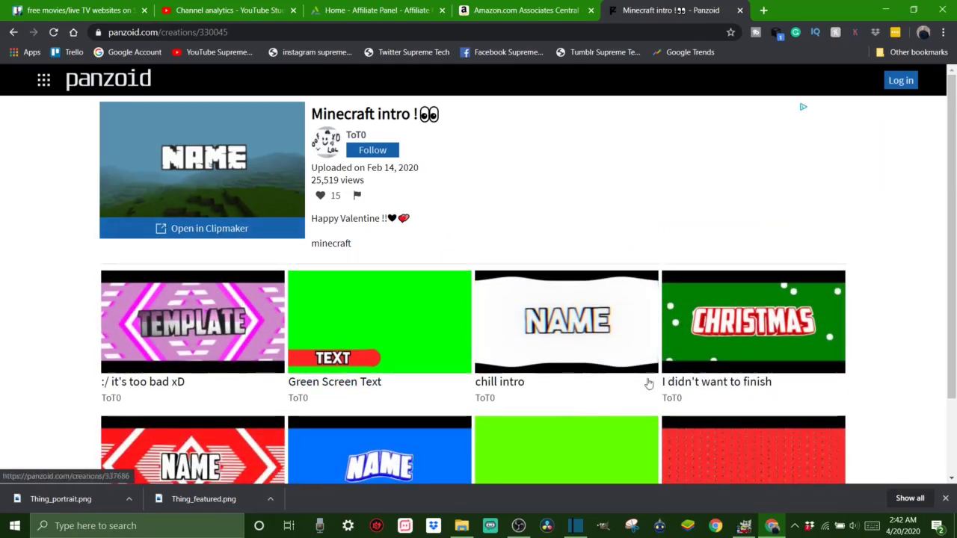
click(209, 229)
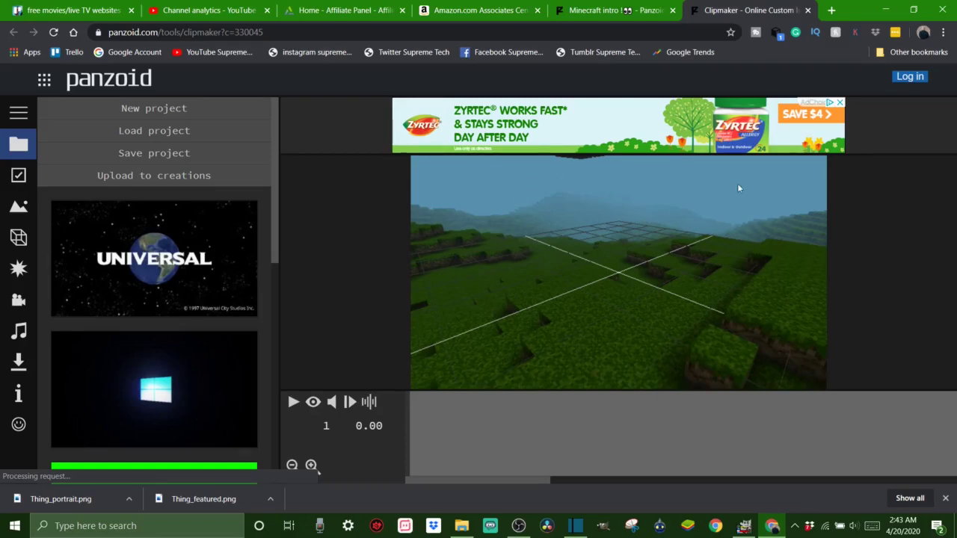
Play the Minecraft intro in camera view, pause it, and return to the editing view
click(312, 404)
click(293, 404)
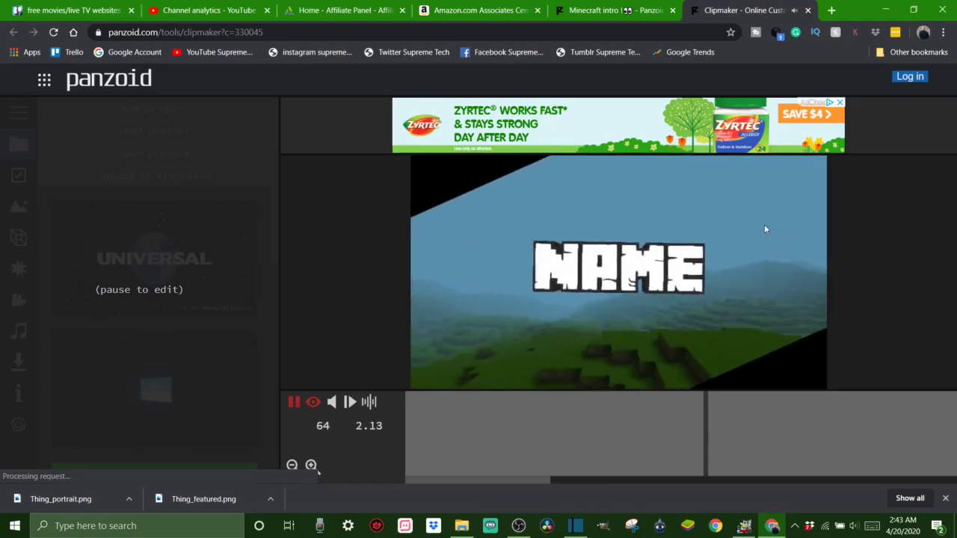
click(294, 404)
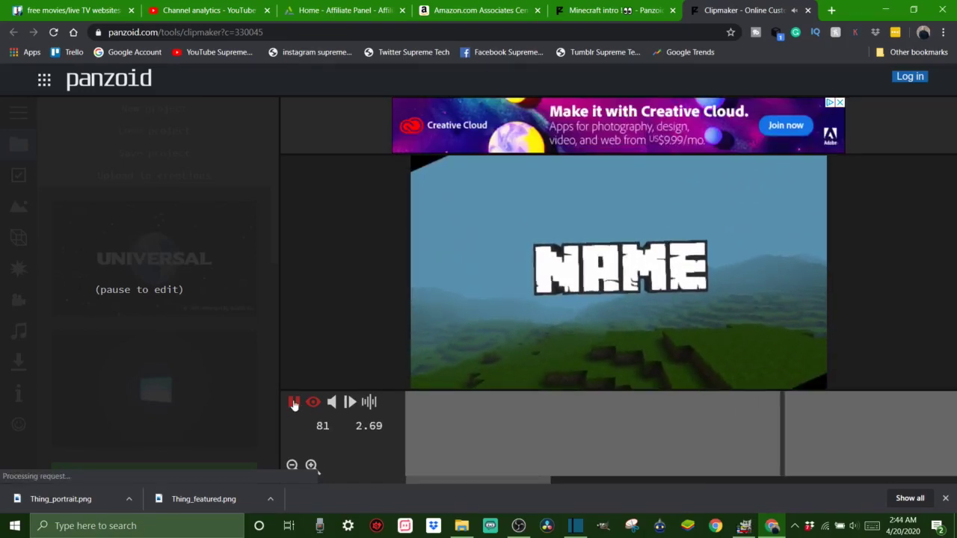
click(295, 404)
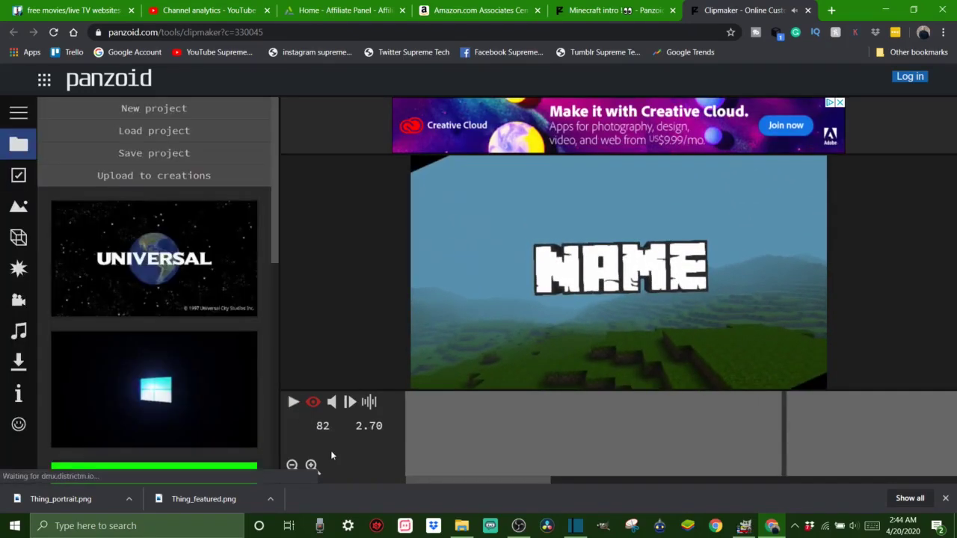
click(313, 402)
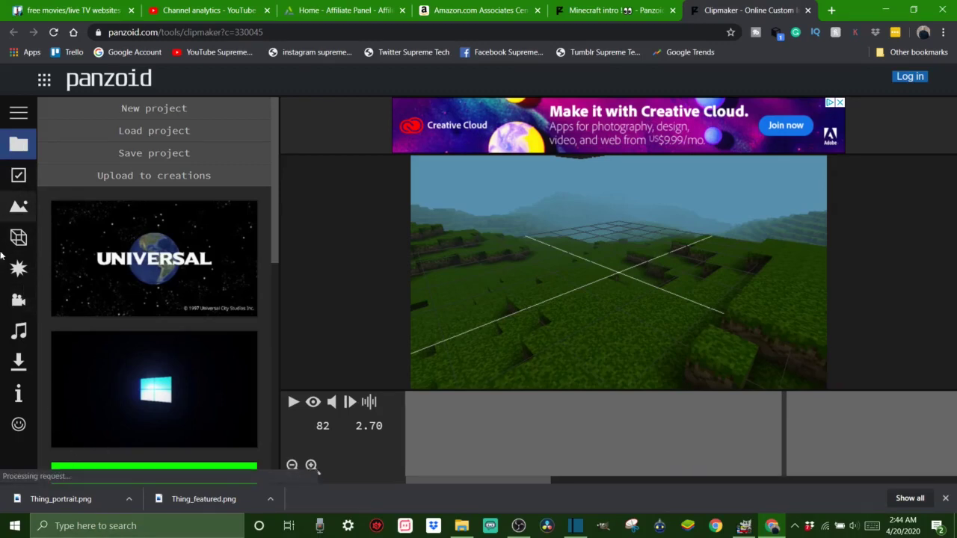
Open the scene's objects, enter supreme in the first NAME text object, and look through its 3D text settings
click(25, 238)
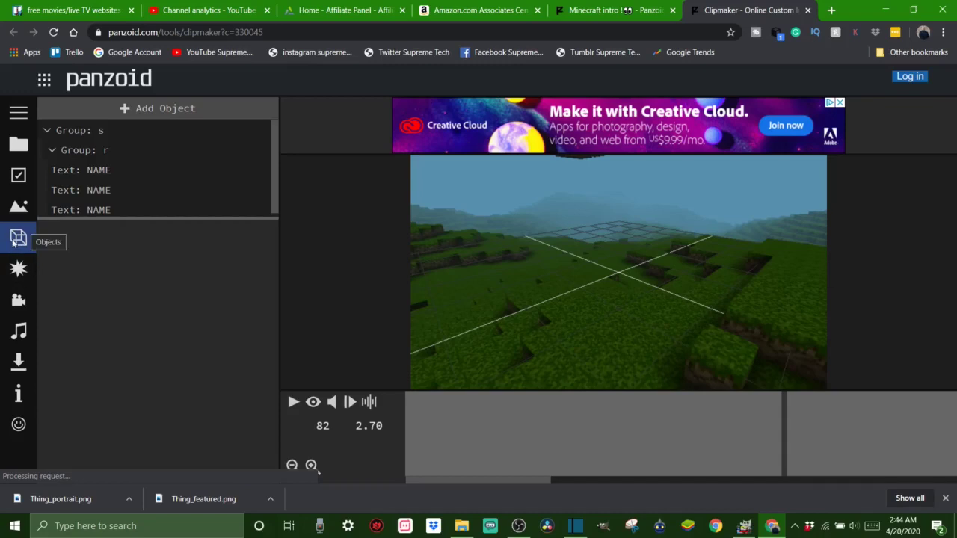
click(121, 175)
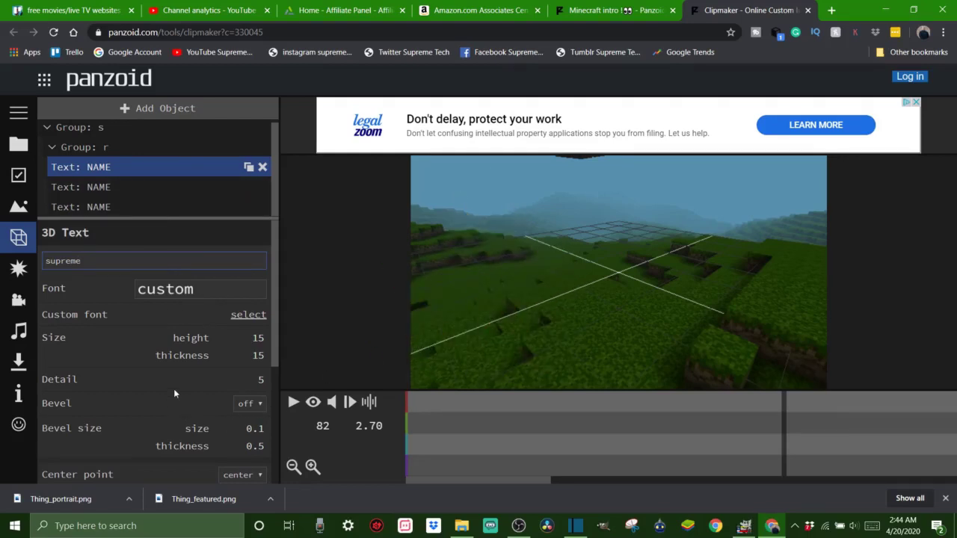
scroll(125, 385, down, 3)
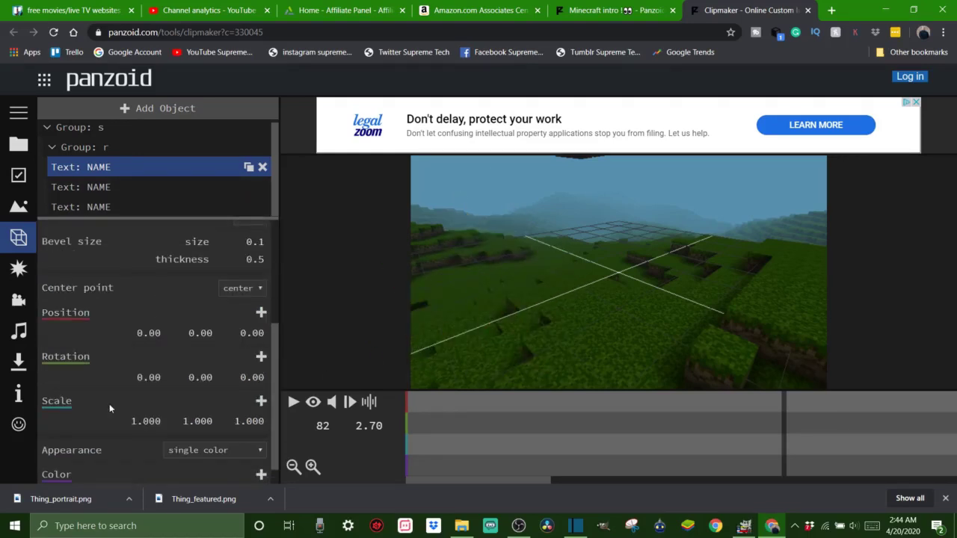
scroll(108, 383, down, 1)
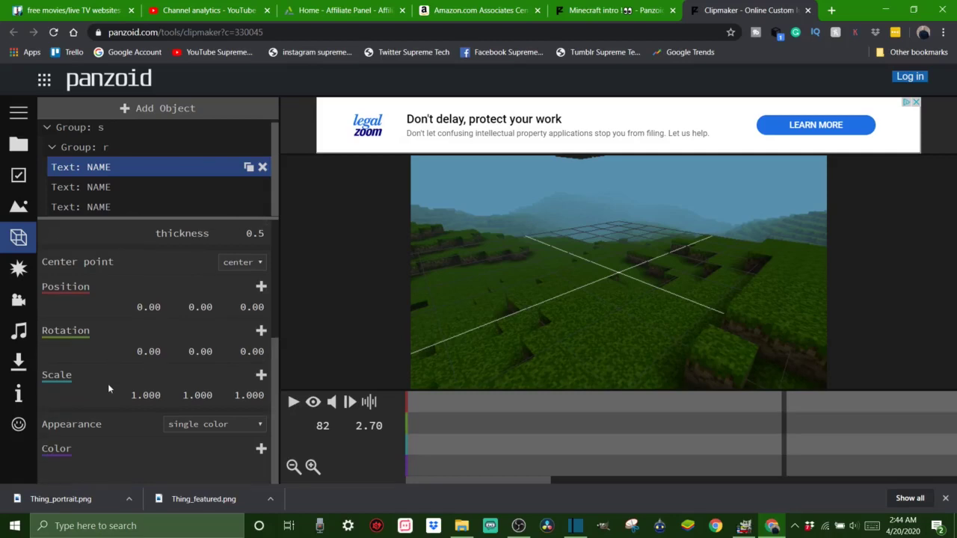
scroll(125, 458, up, 3)
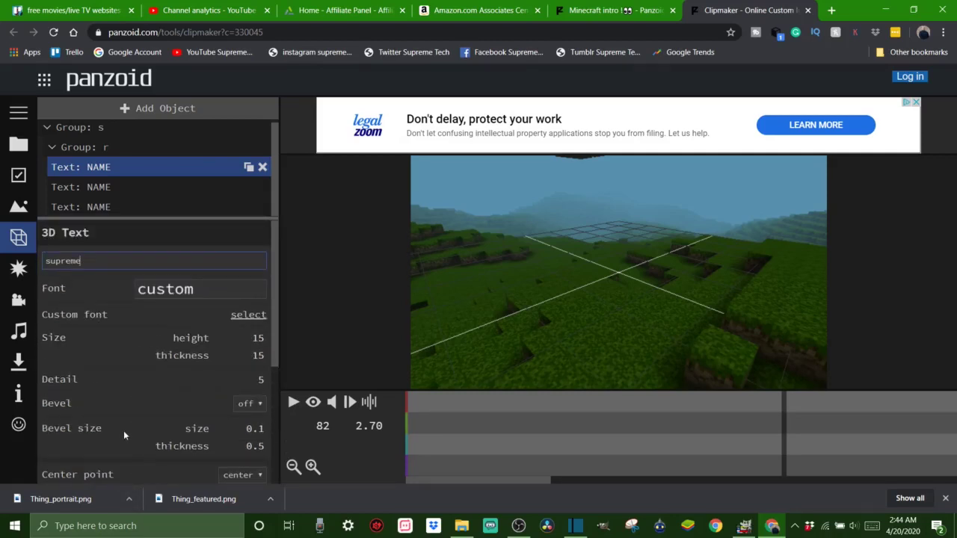
scroll(150, 437, down, 2)
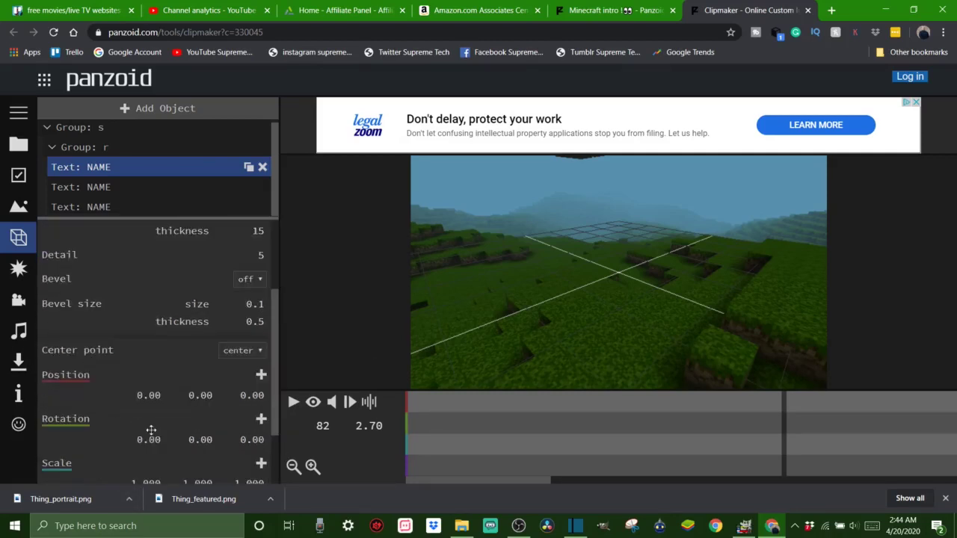
scroll(142, 444, up, 2)
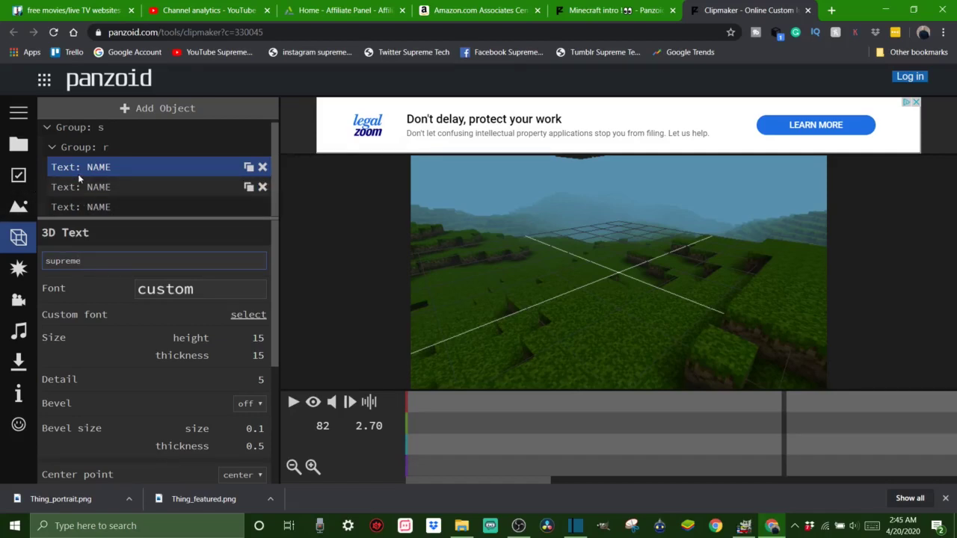
Try to change the second NAME text object in group r to supreme
click(94, 196)
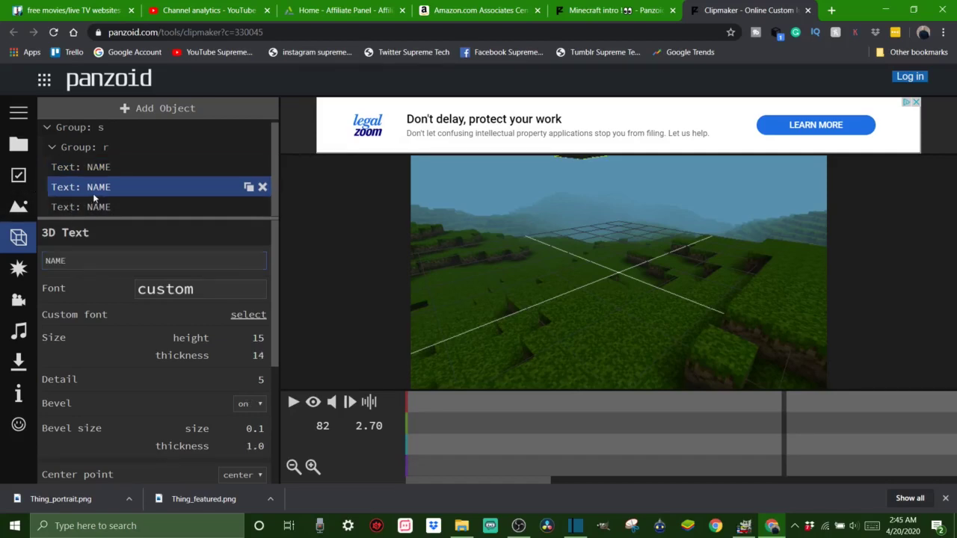
double_click(72, 260)
text(supreme)
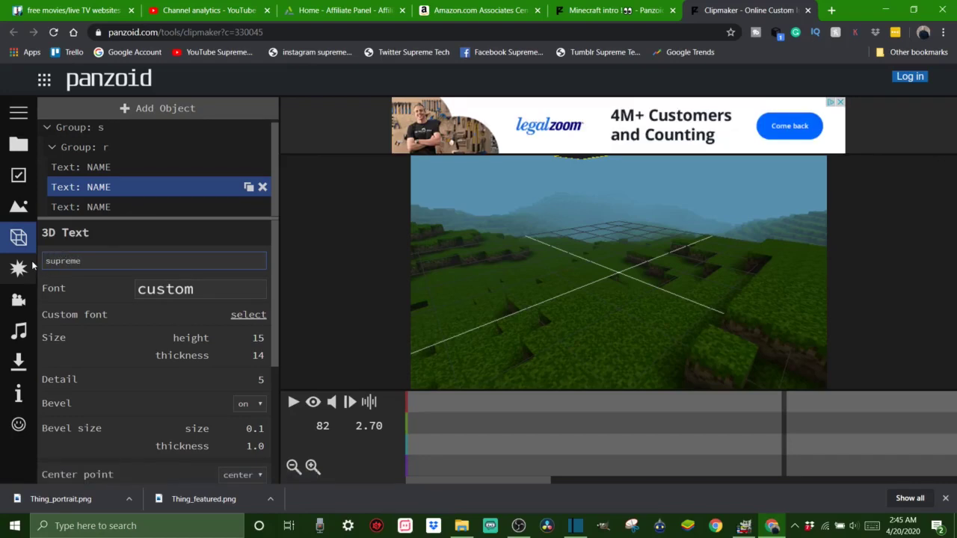
Change the third NAME text object in group r to supreme
click(103, 208)
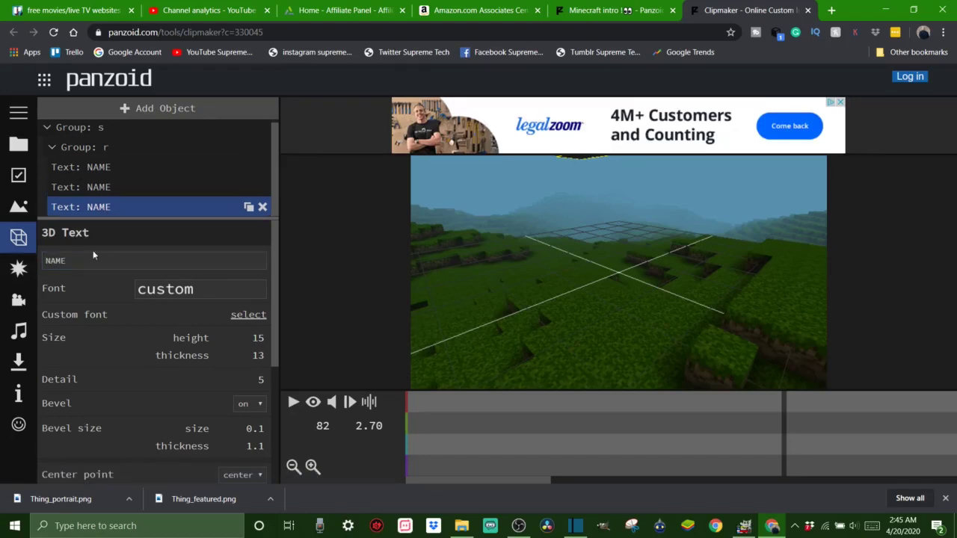
double_click(74, 261)
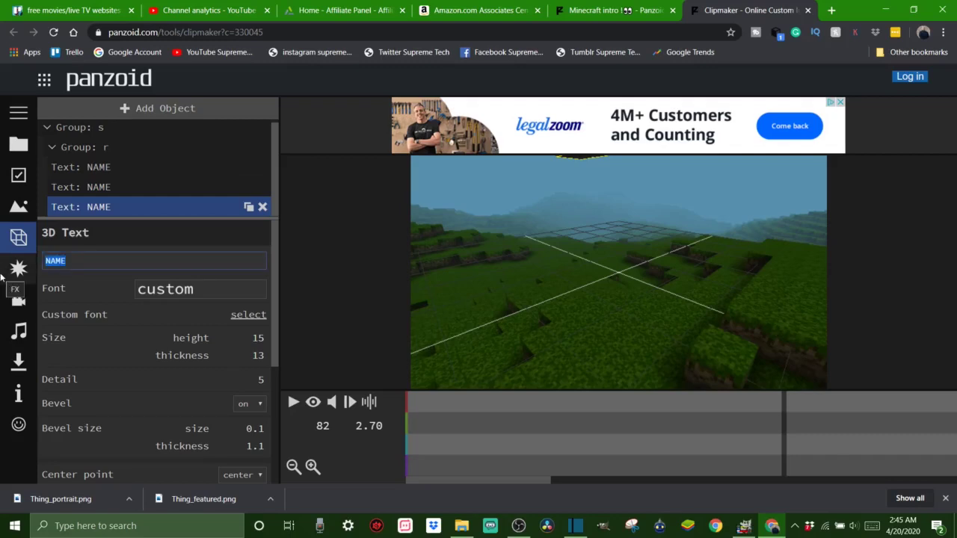
text(supreme)
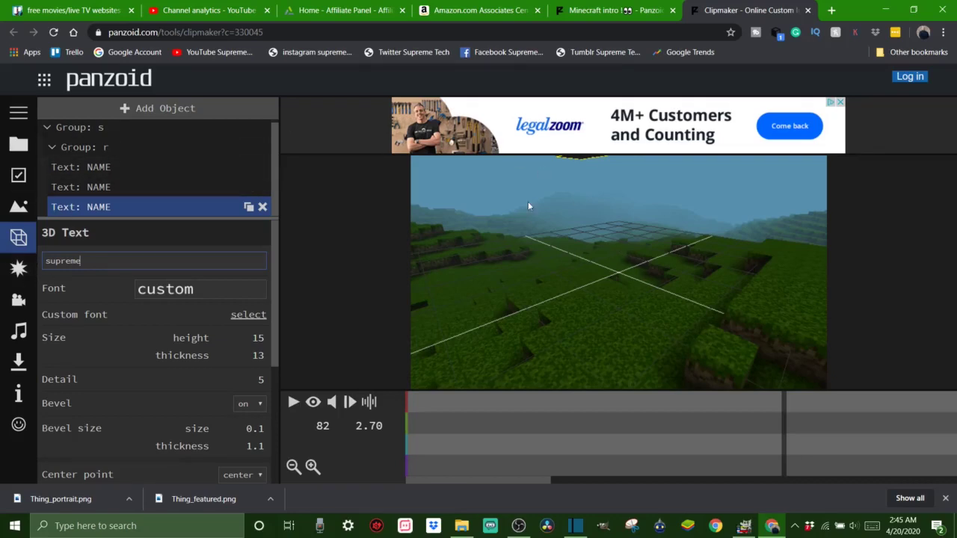
Replace the wording of the second text object in group r with supreme
click(80, 187)
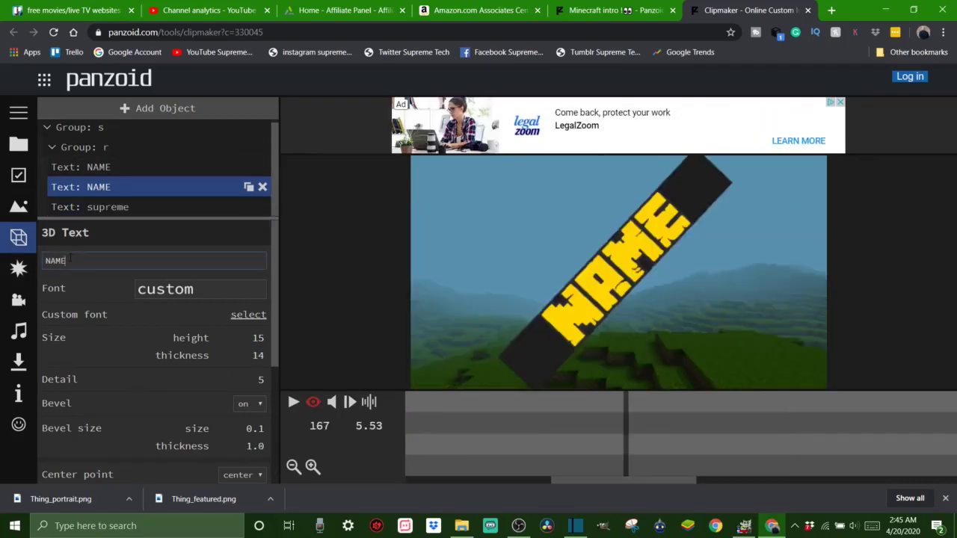
double_click(54, 260)
text(supreme)
Replace the wording of the first text object in group r with supreme and apply it
click(96, 166)
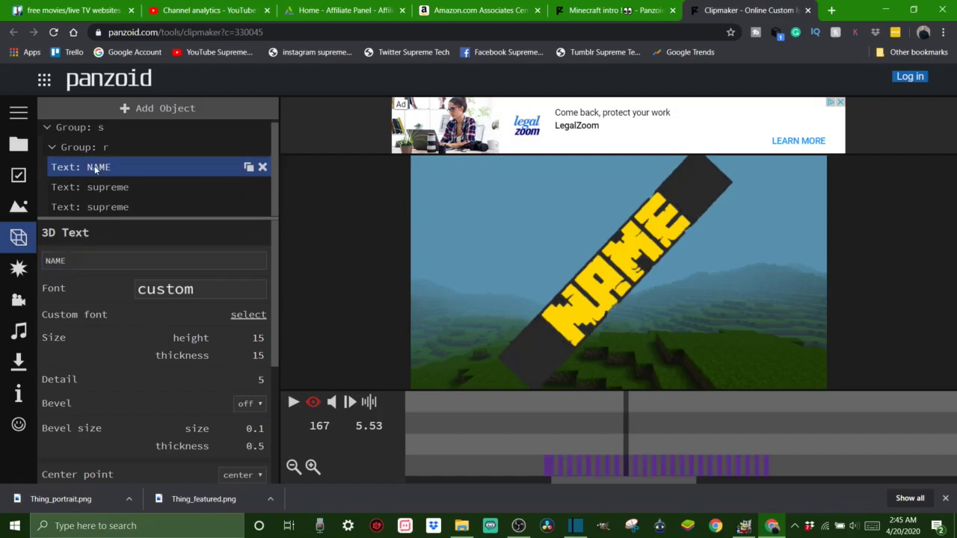
click(95, 167)
click(93, 167)
drag(75, 264, 4, 260)
text(supreme)
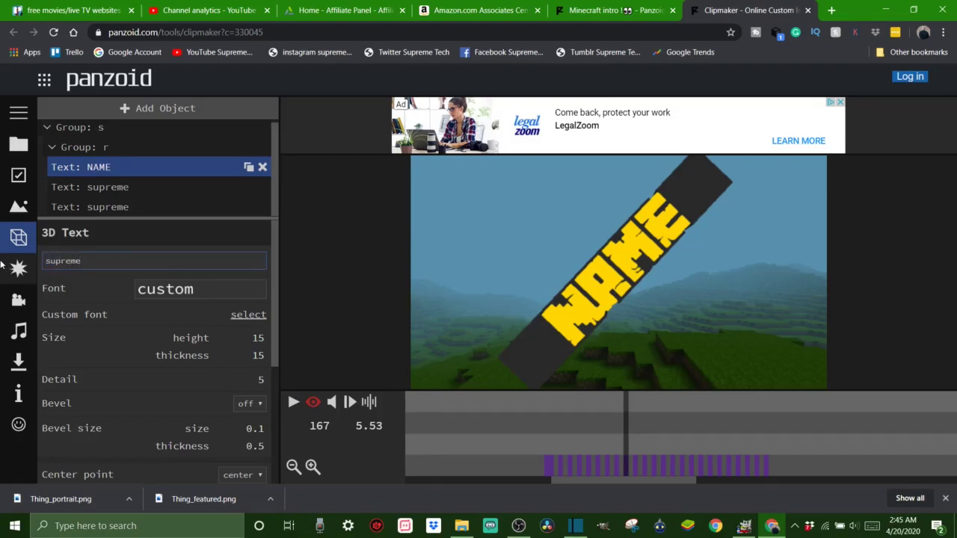
key(Return)
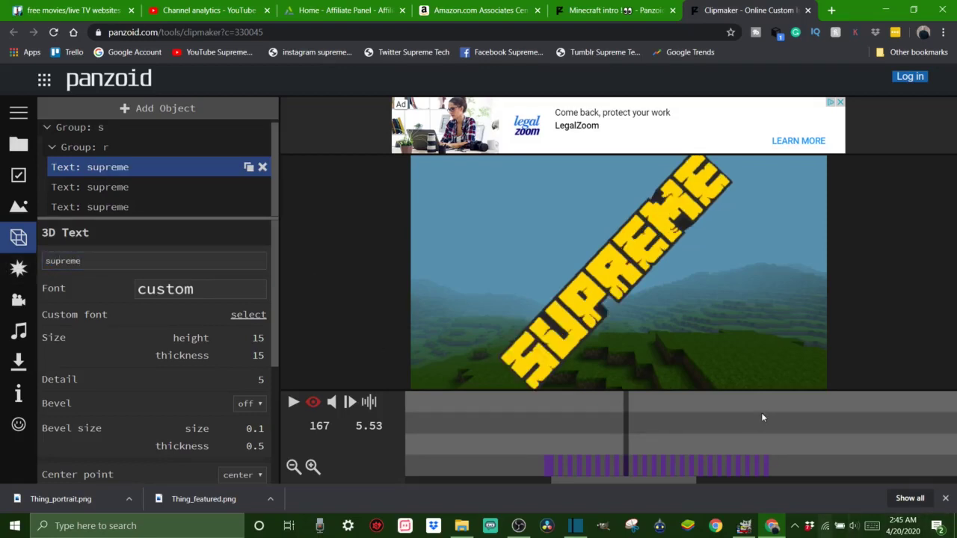
Play the edited intro to check the new text, and collapse and re-expand group s
click(292, 403)
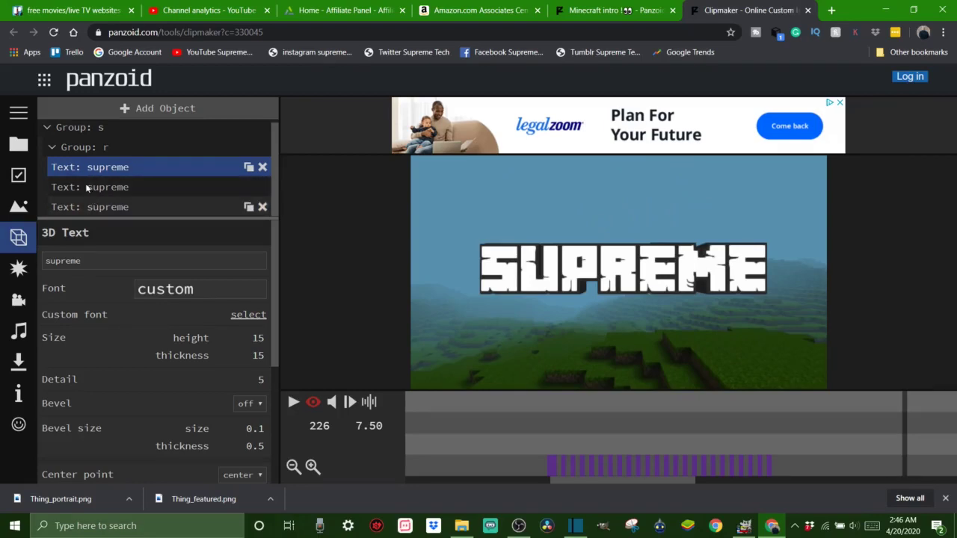
click(46, 130)
click(47, 131)
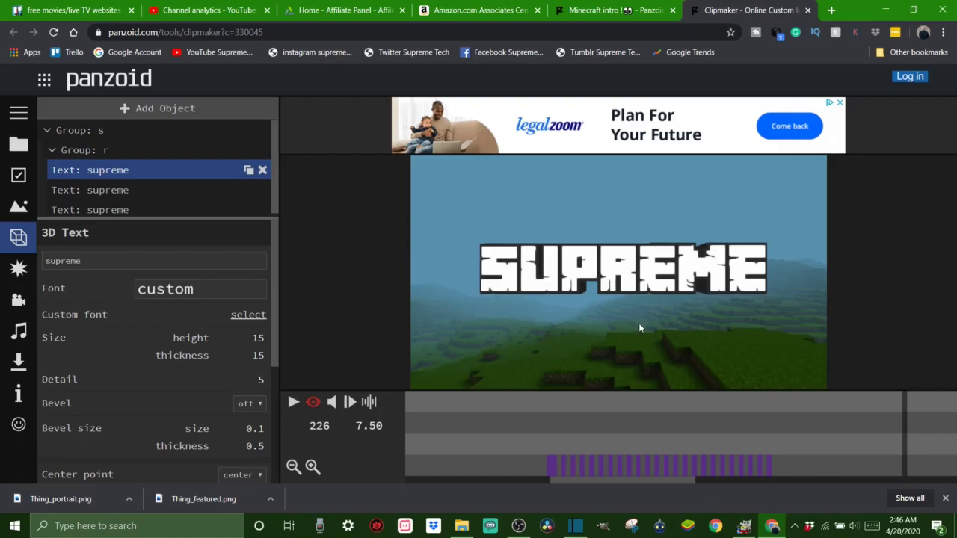
Examine the available fonts and the size, bevel, position, scale and color settings of the first supreme text
click(178, 293)
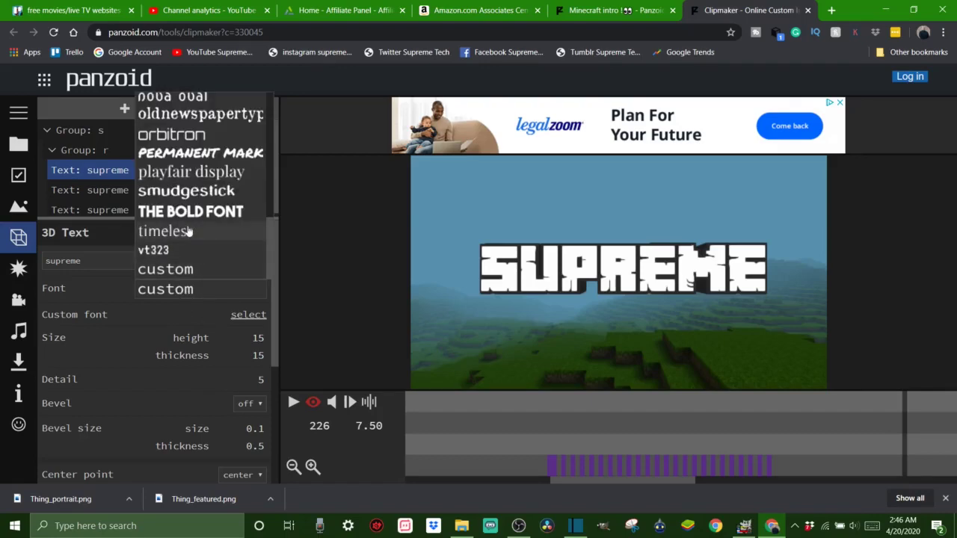
scroll(163, 161, up, 10)
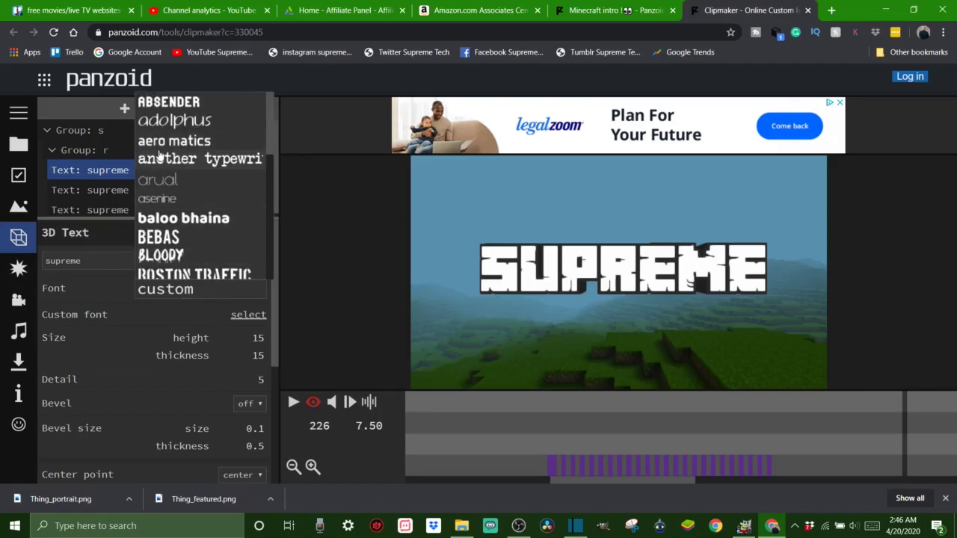
scroll(185, 243, down, 3)
scroll(185, 247, down, 3)
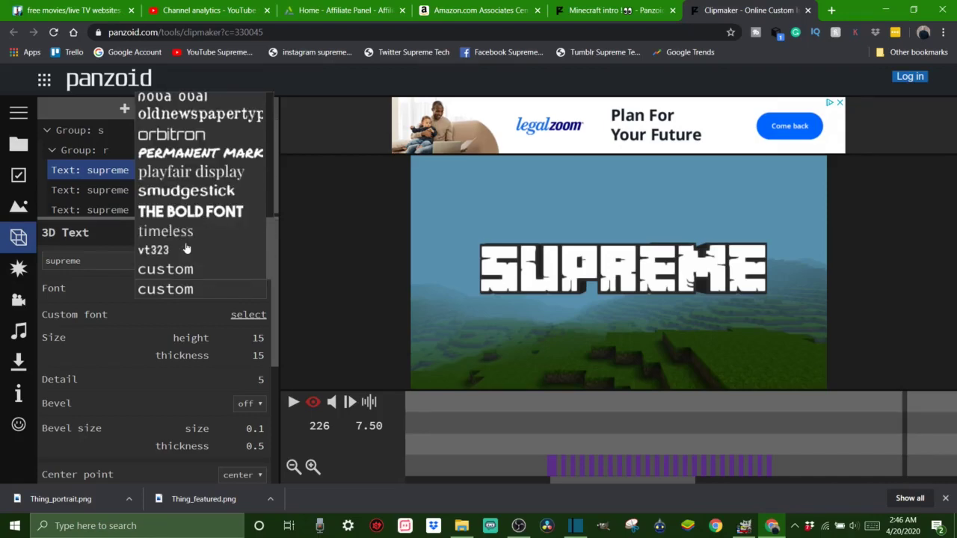
click(139, 317)
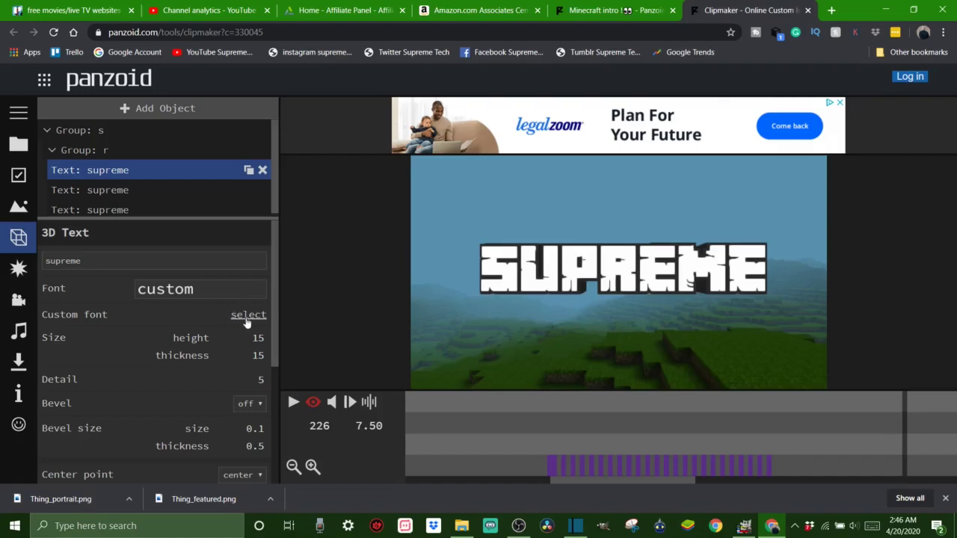
scroll(131, 350, down, 1)
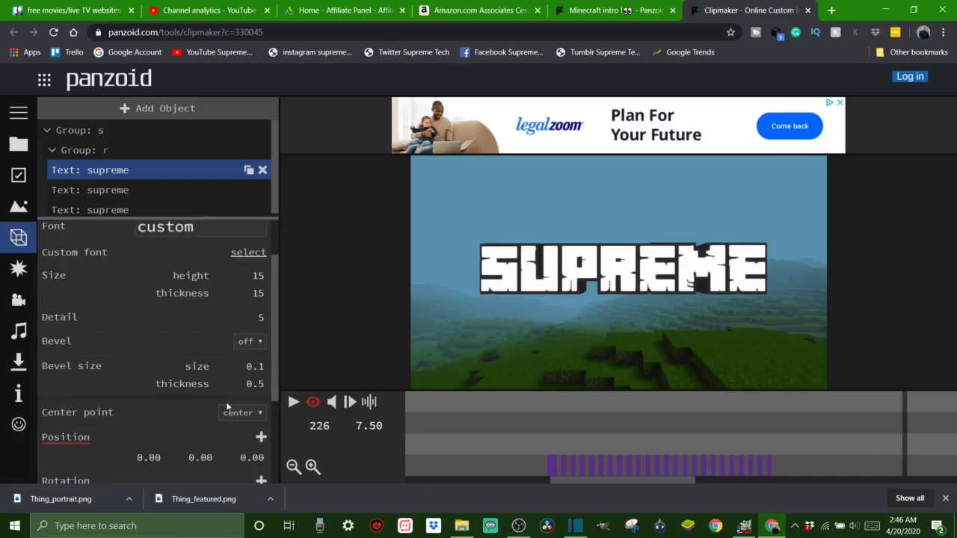
scroll(178, 415, down, 2)
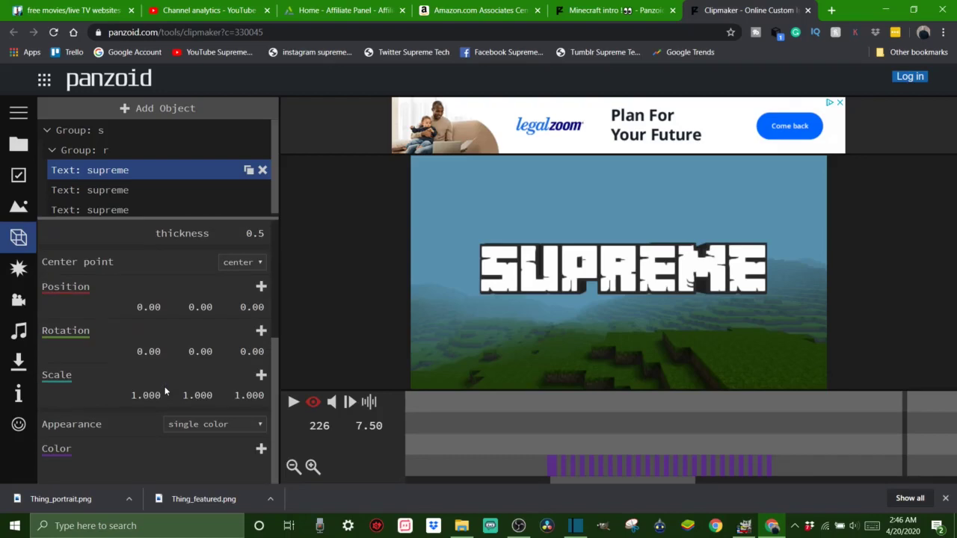
scroll(144, 397, up, 3)
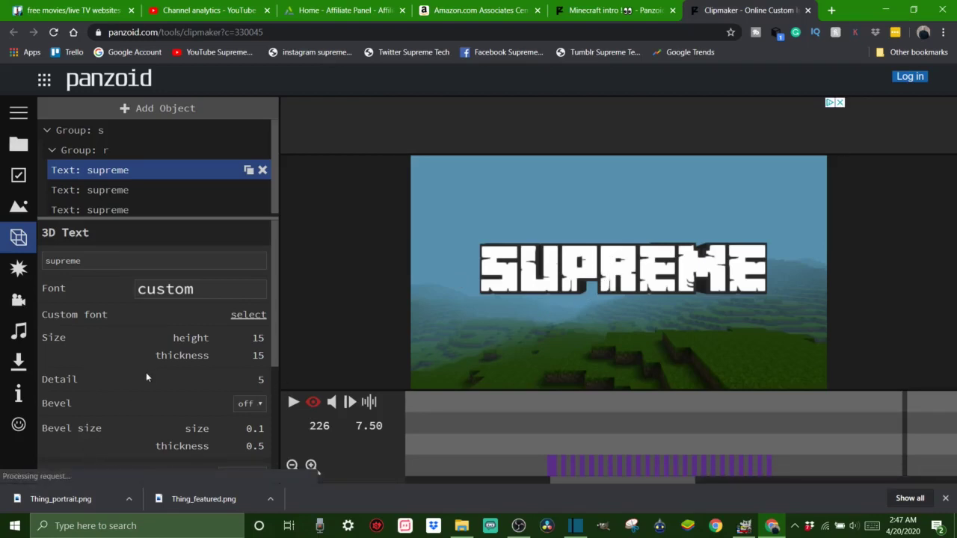
Open the video download settings and choose .mkv (vp8/opus) as the format
click(18, 362)
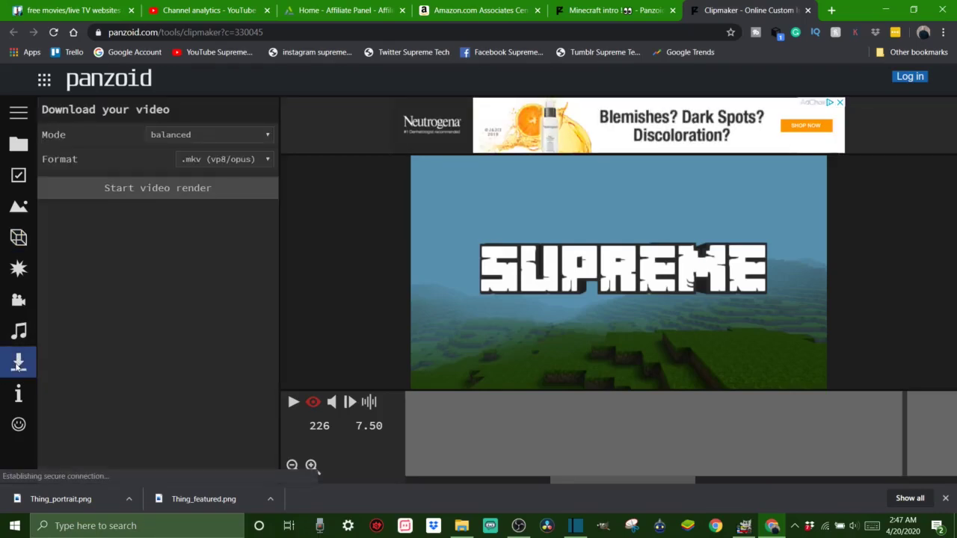
click(260, 161)
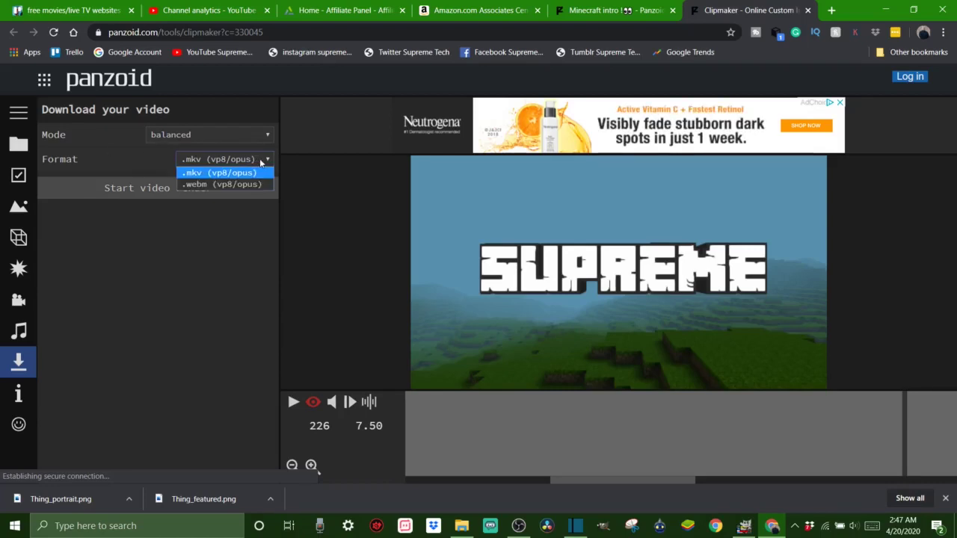
click(195, 174)
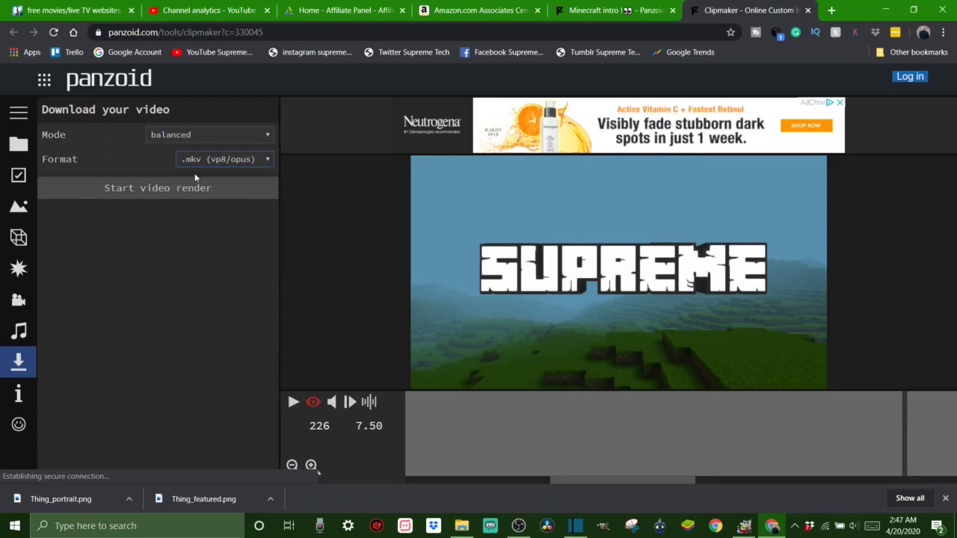
Start rendering the customized Minecraft intro video
click(137, 189)
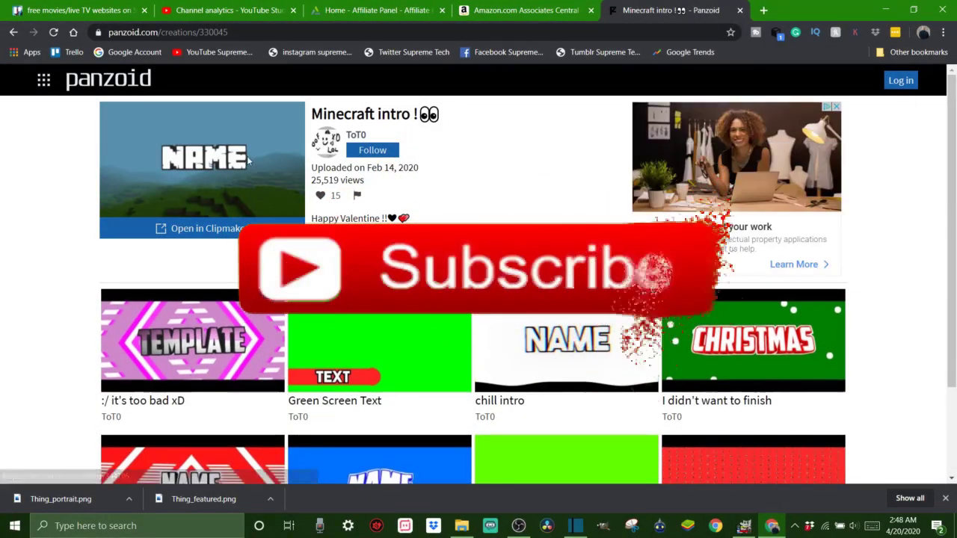
Return to the creations gallery and look through more of the community-made intro and outro templates
click(15, 33)
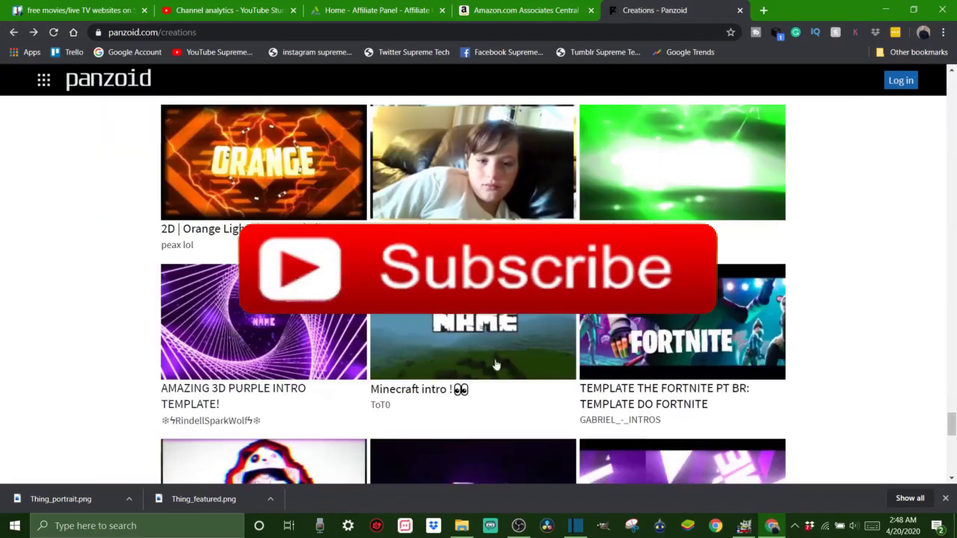
scroll(545, 365, down, 2)
scroll(545, 365, down, 7)
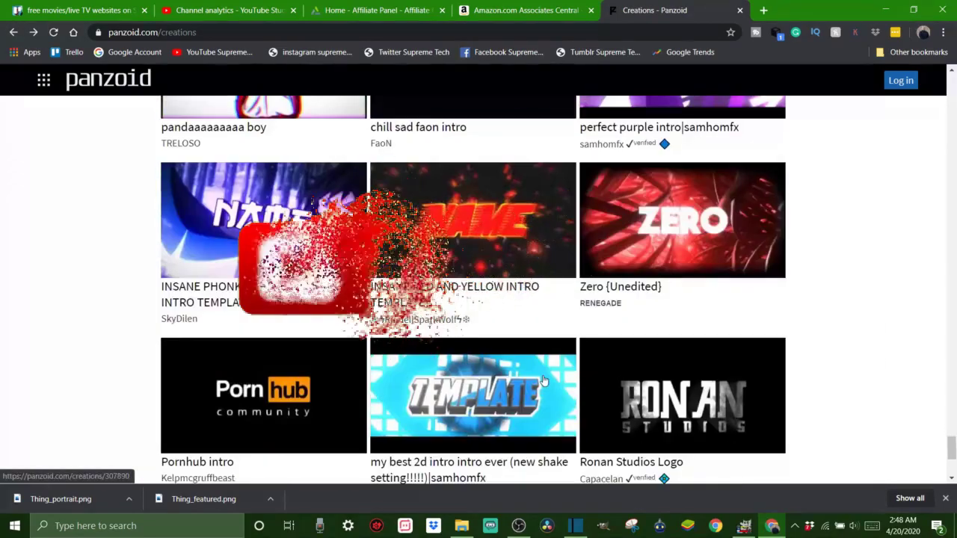
scroll(545, 381, down, 5)
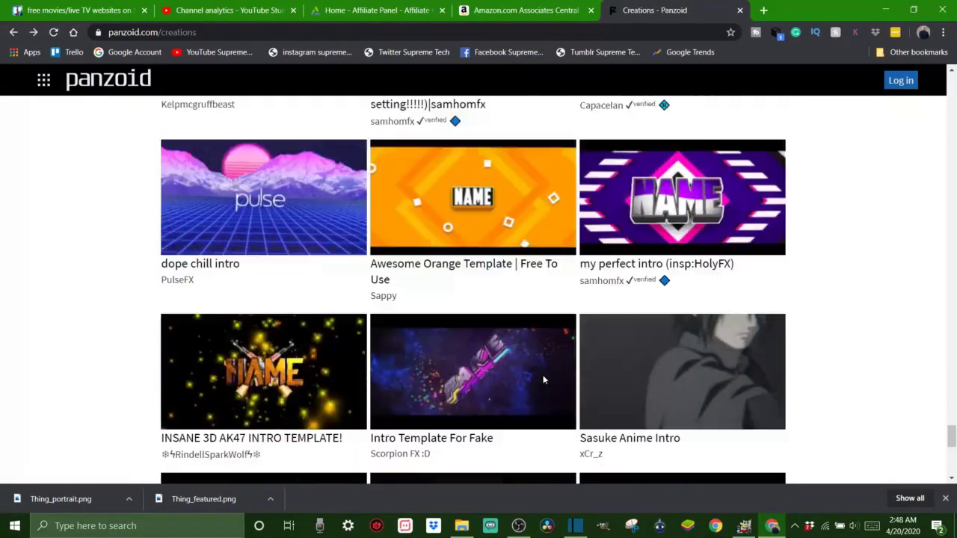
scroll(545, 382, down, 3)
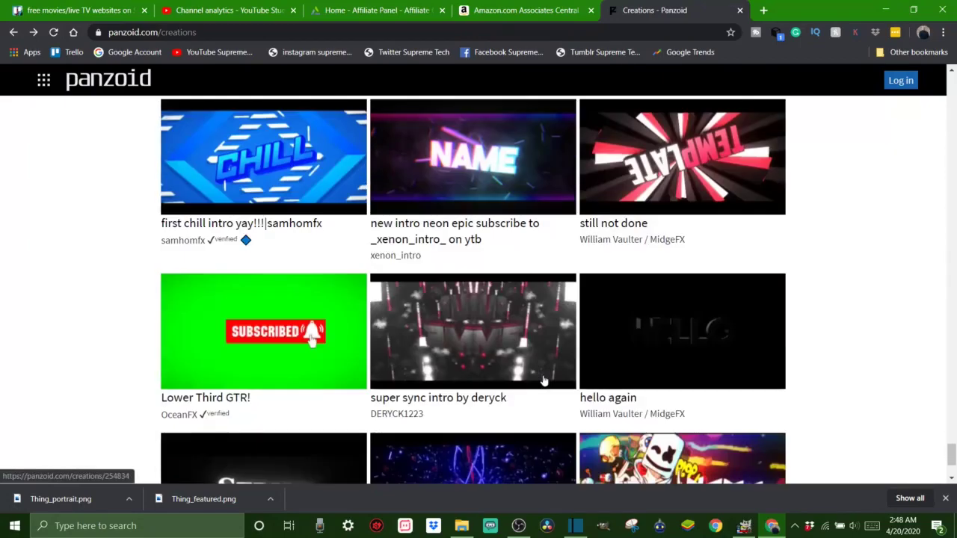
scroll(490, 340, down, 6)
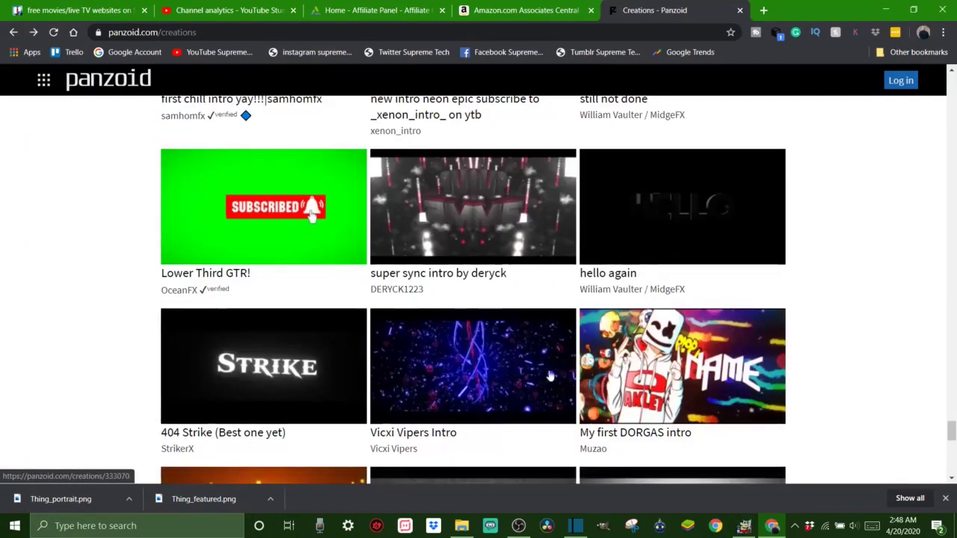
scroll(565, 377, down, 3)
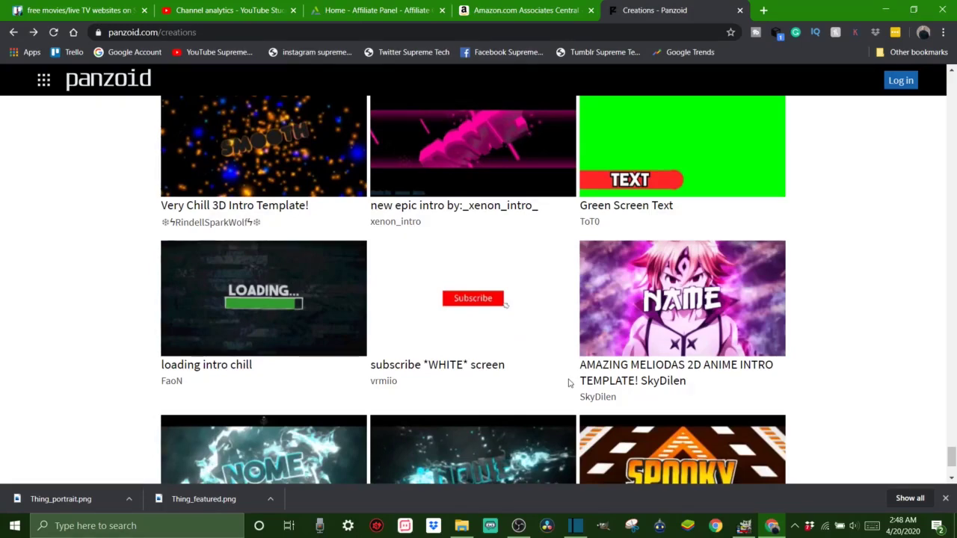
scroll(434, 370, down, 4)
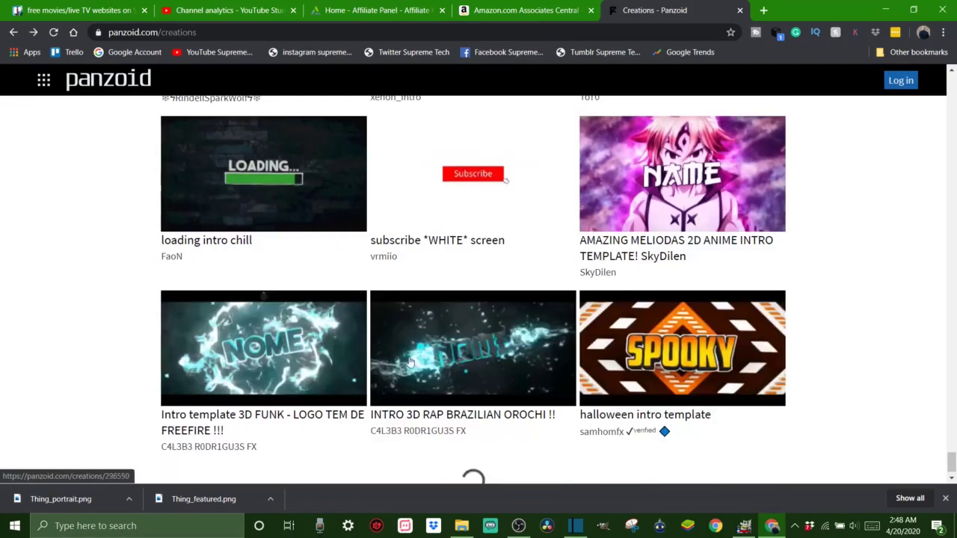
scroll(396, 344, down, 2)
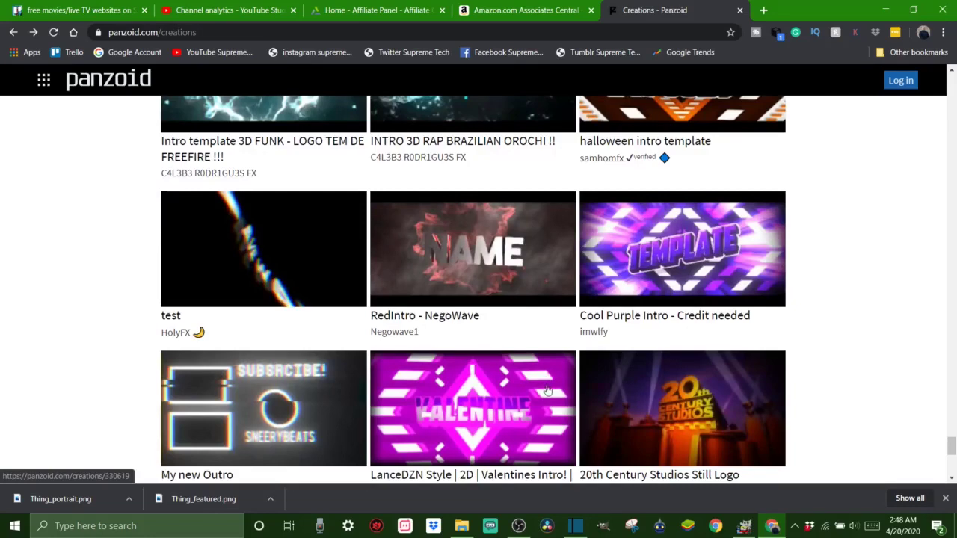
scroll(550, 389, down, 1)
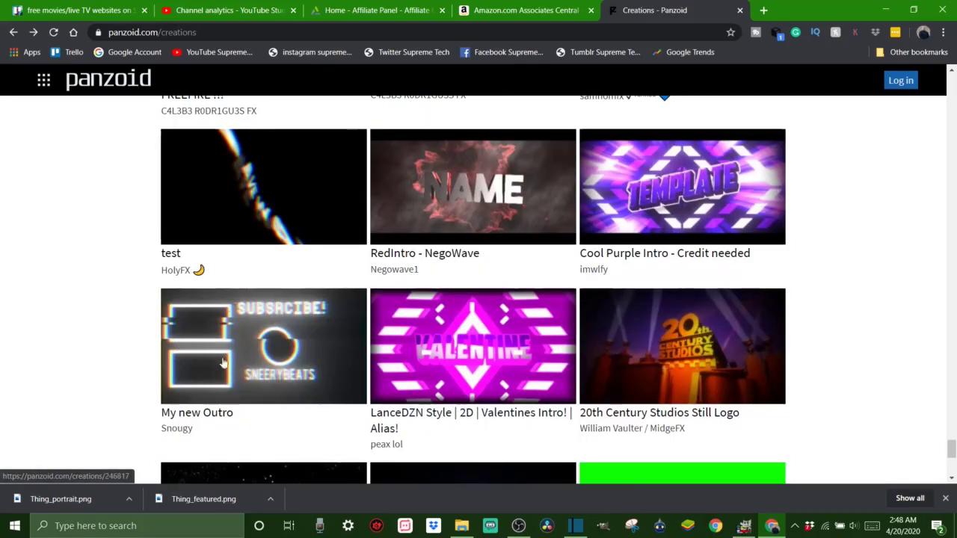
scroll(222, 337, down, 1)
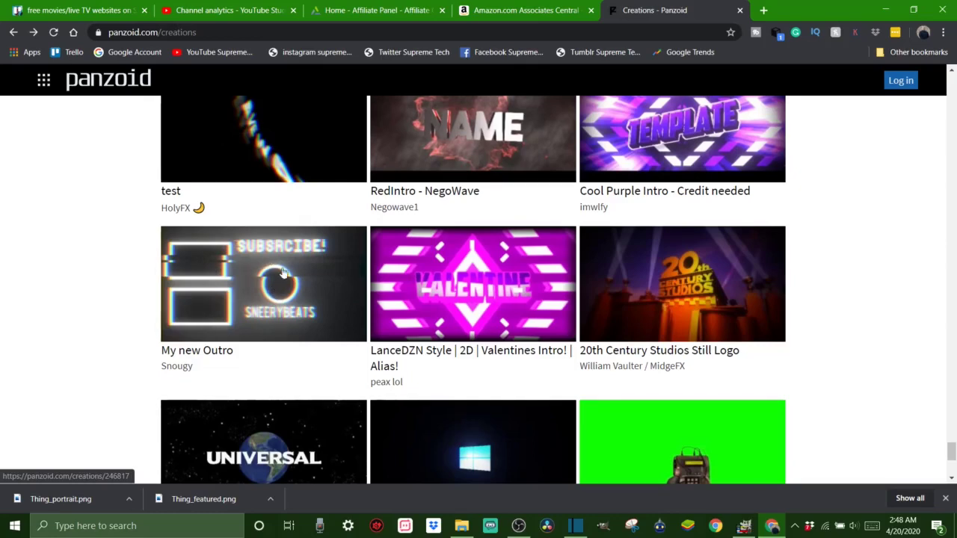
scroll(297, 286, down, 2)
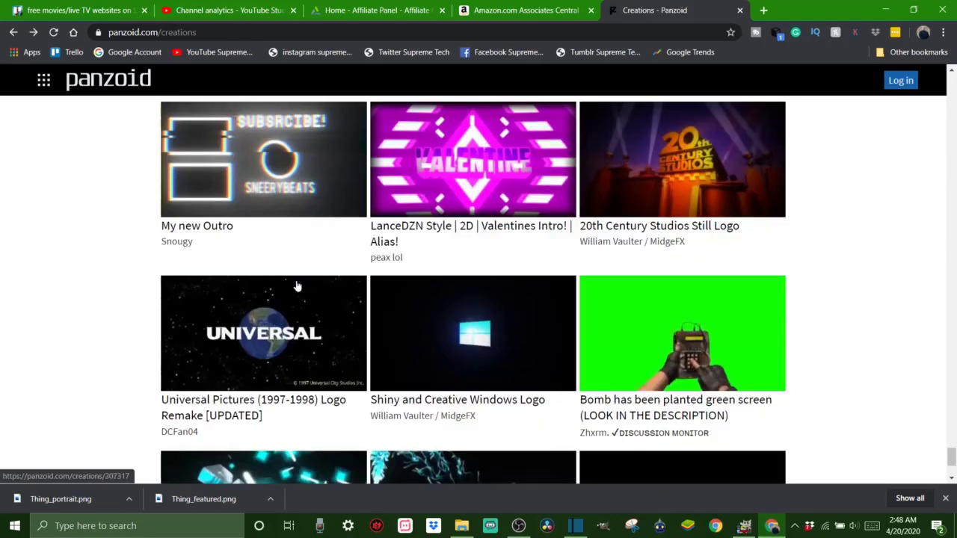
scroll(288, 333, down, 2)
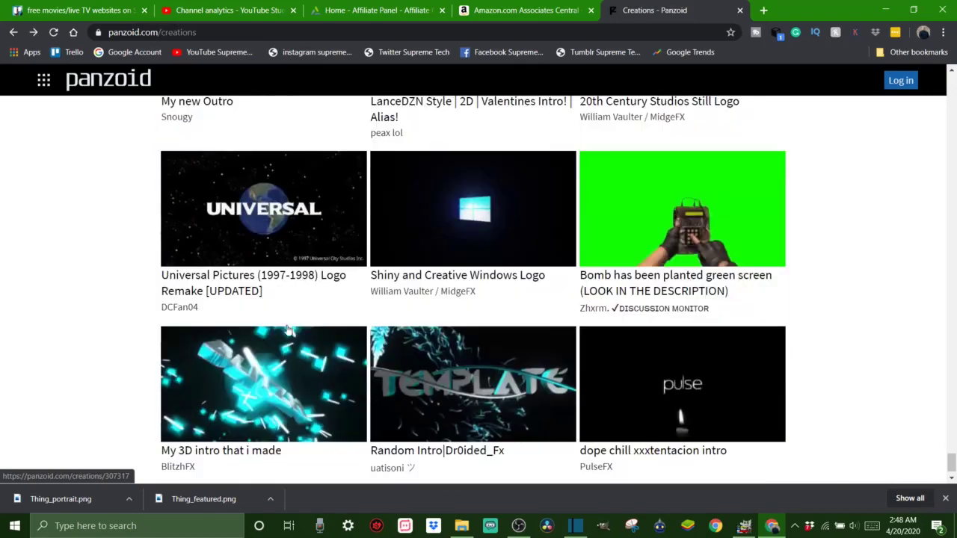
scroll(288, 330, down, 4)
scroll(287, 330, down, 4)
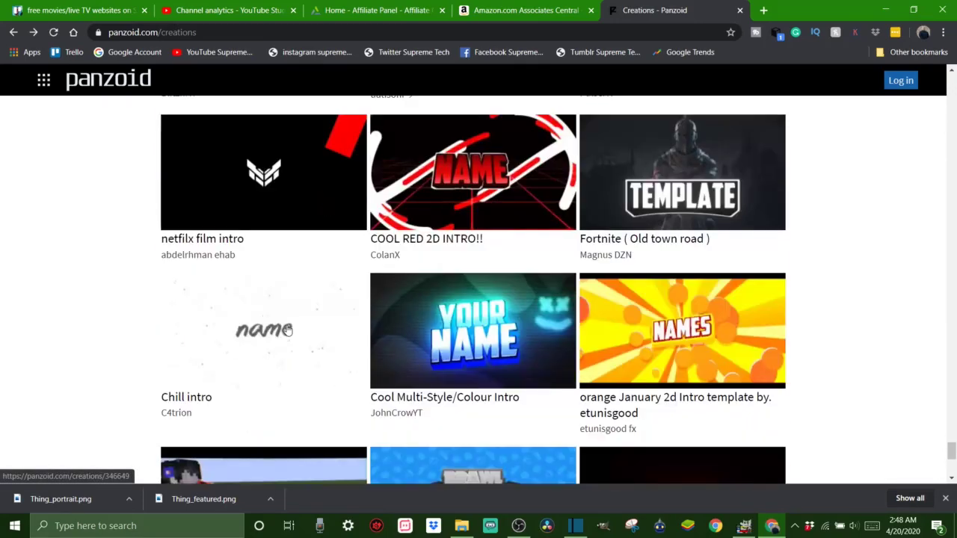
scroll(288, 330, down, 6)
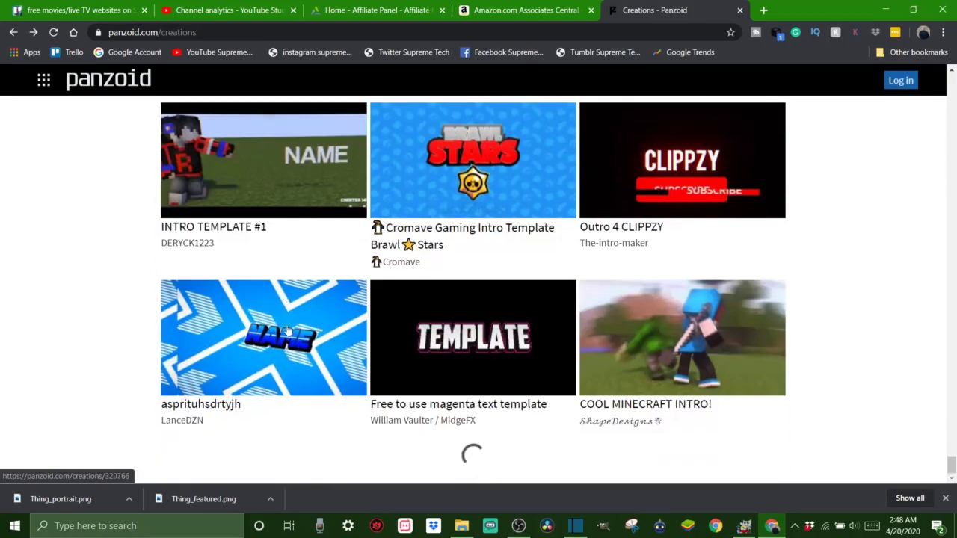
scroll(288, 330, down, 6)
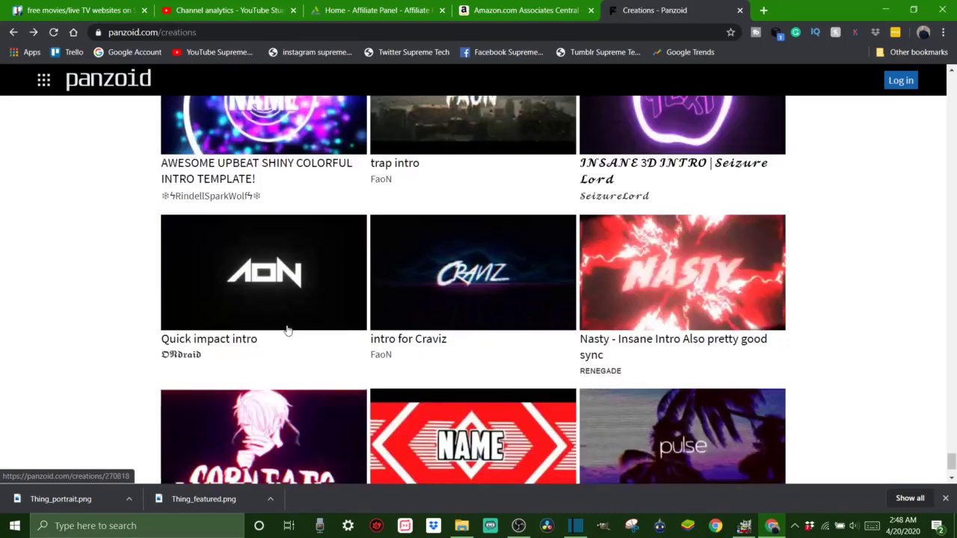
scroll(288, 330, down, 2)
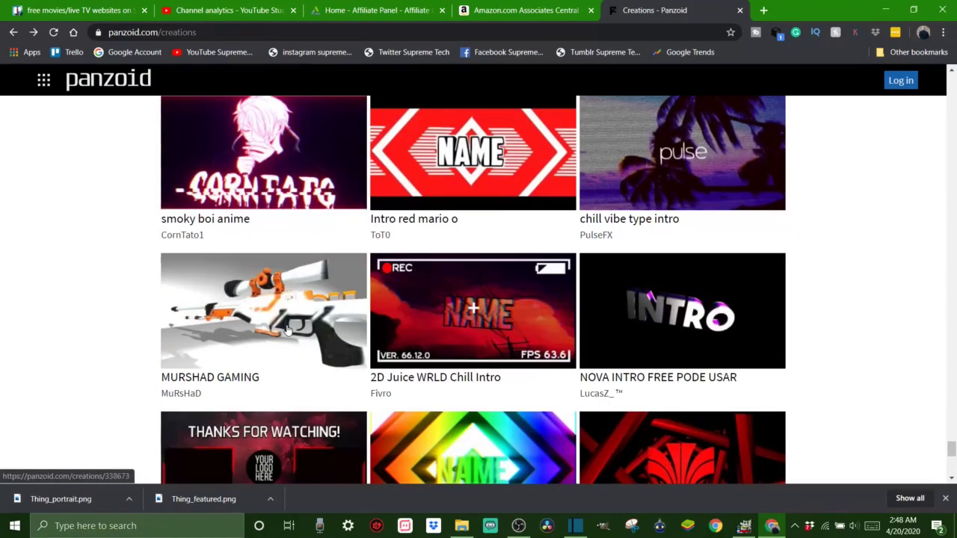
scroll(288, 330, up, 3)
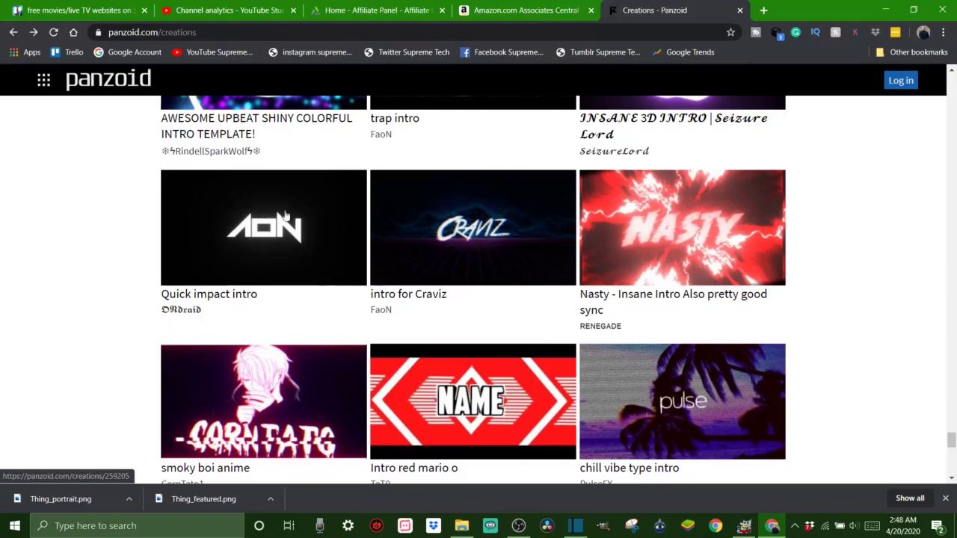
Find the 2 Million Views (Special) outro template in the gallery and open it in Clipmaker
scroll(352, 295, down, 6)
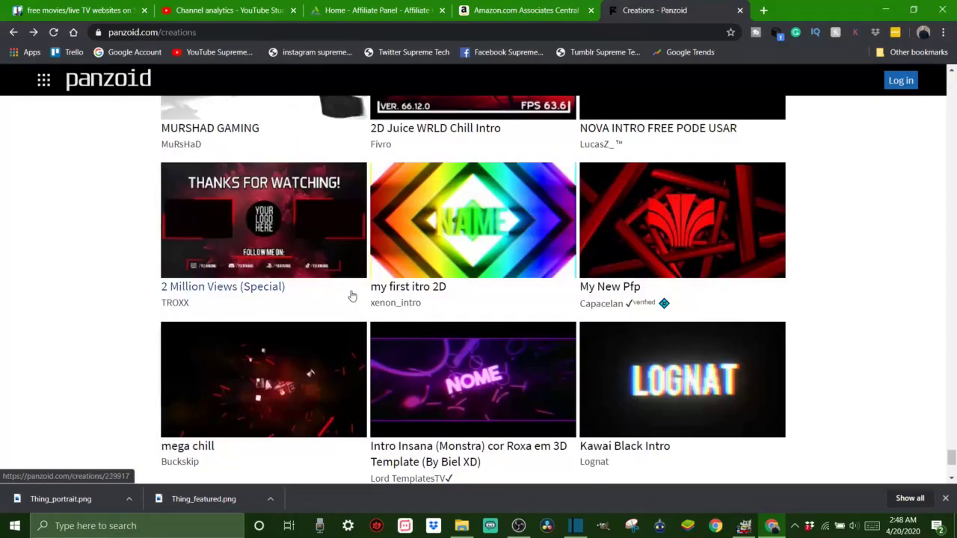
click(267, 217)
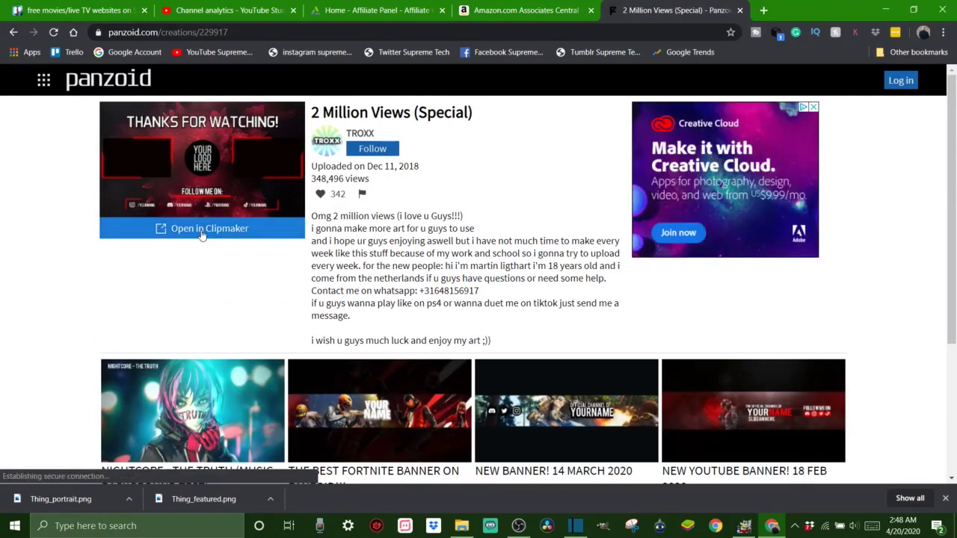
click(202, 231)
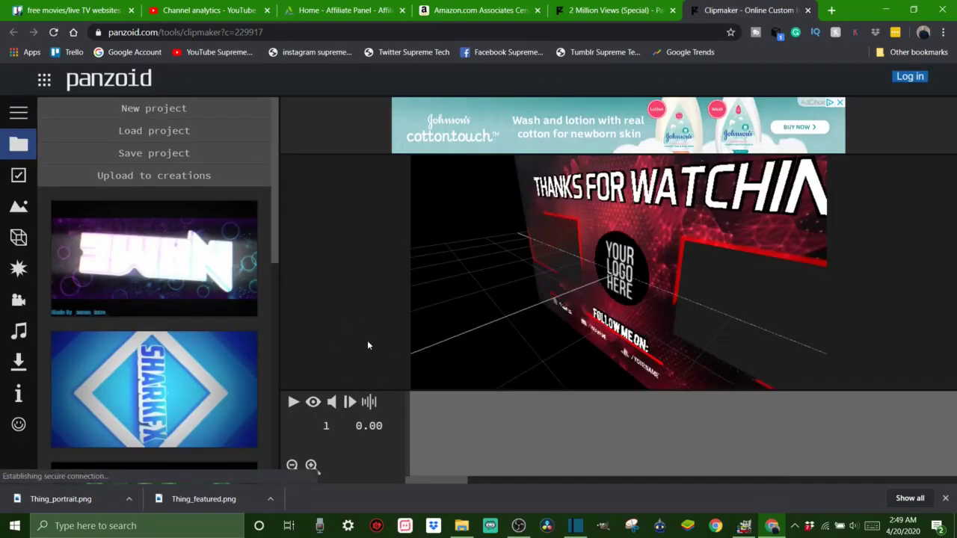
Switch the viewport from the free 3D view to the camera view and play the outro template
click(313, 402)
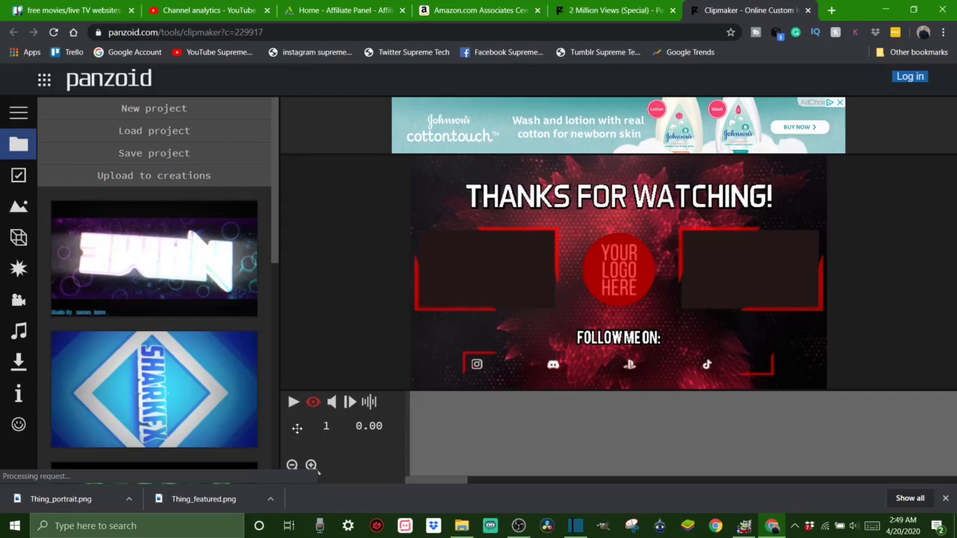
click(313, 404)
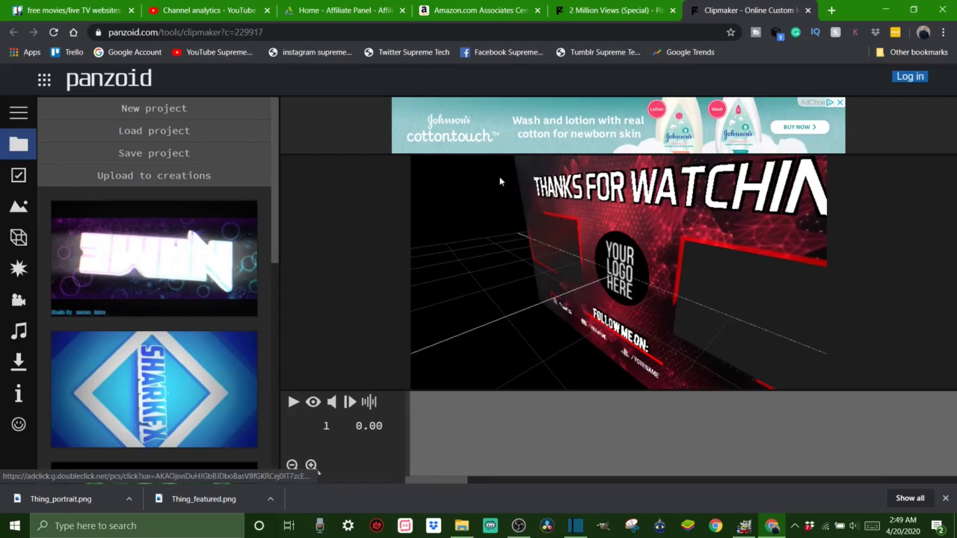
click(313, 404)
click(293, 402)
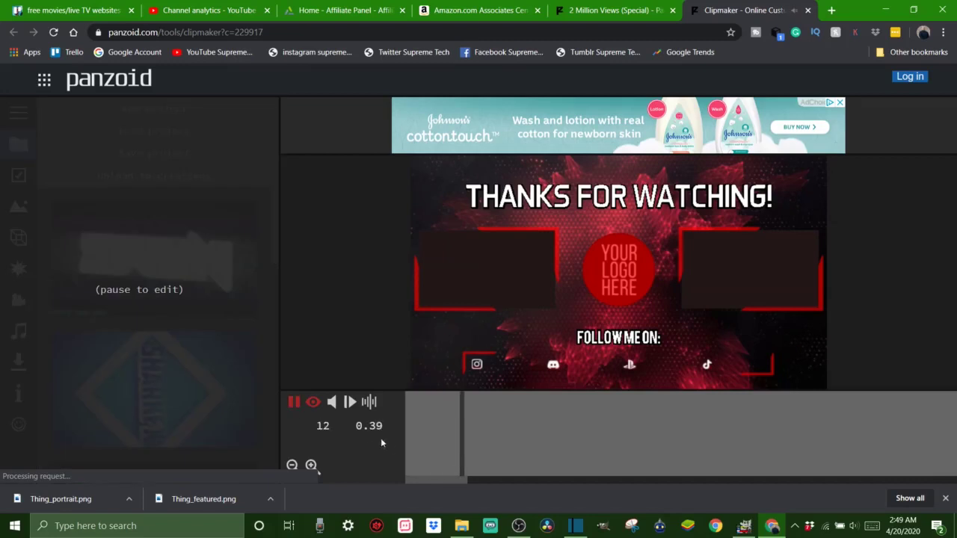